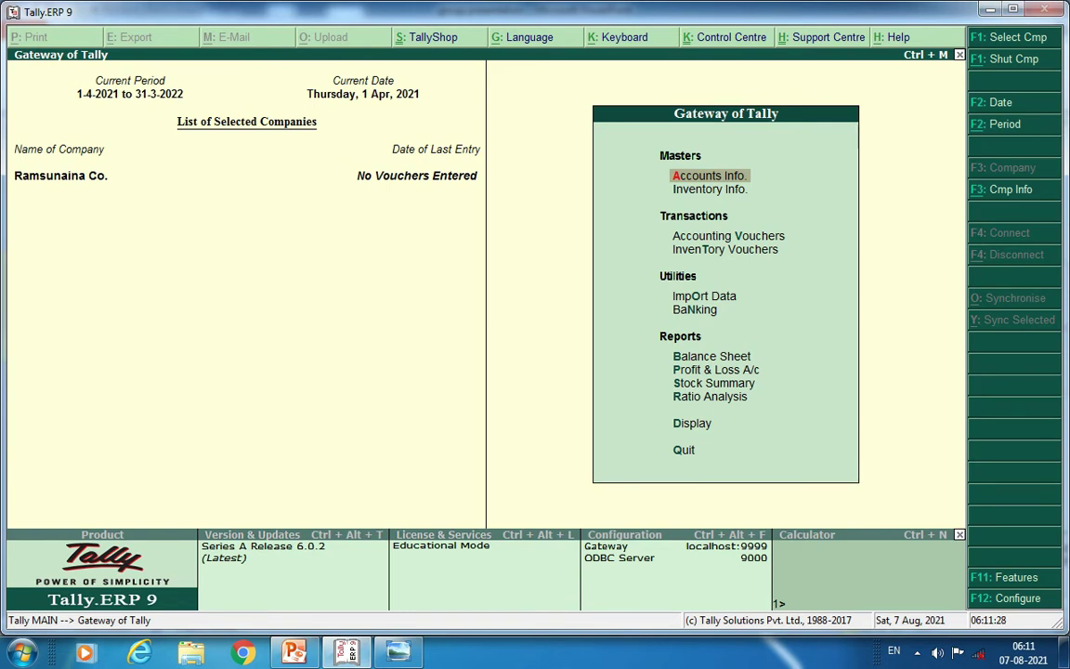
Open the display of multiple account groups, view the company's list of groups and return to the accounts information.
key("Return")
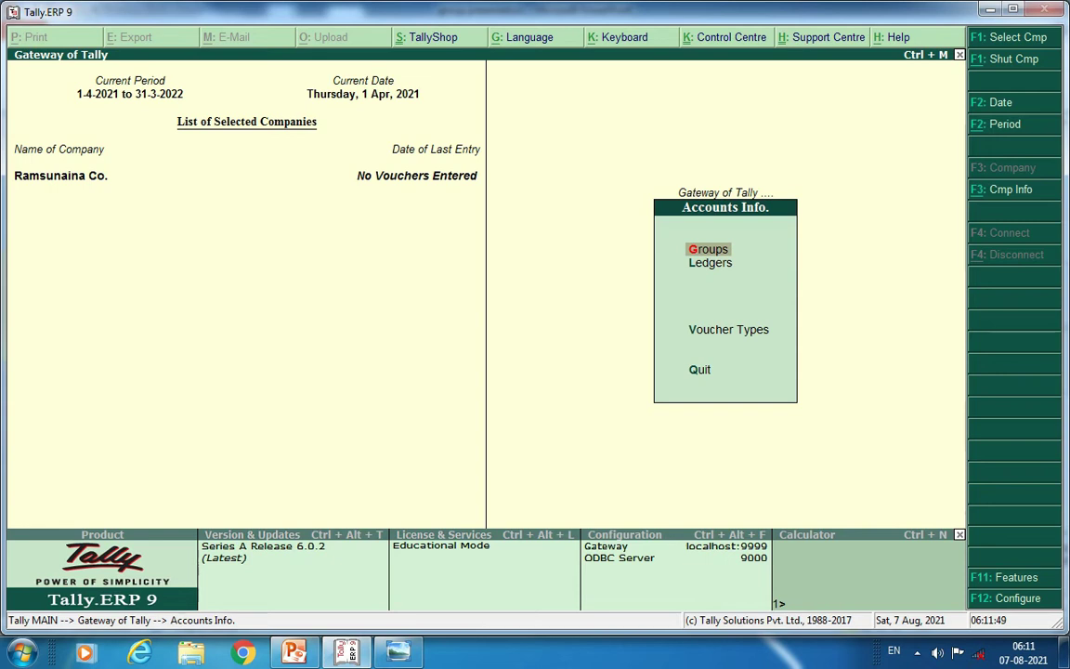
key("Return")
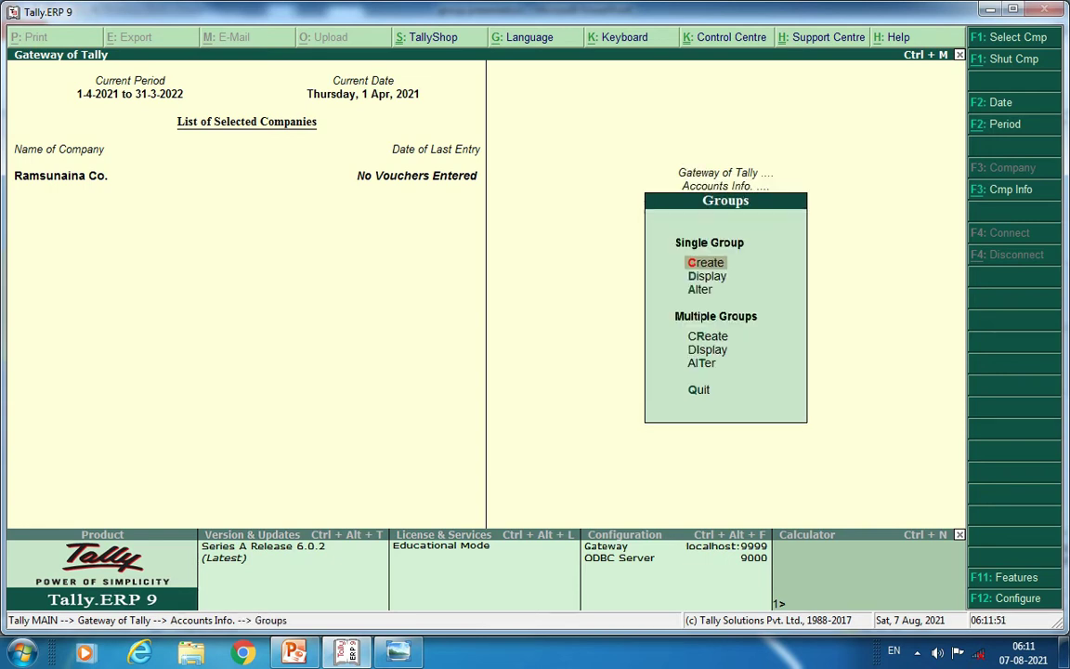
key("Down")
key("Down")
key("Down")
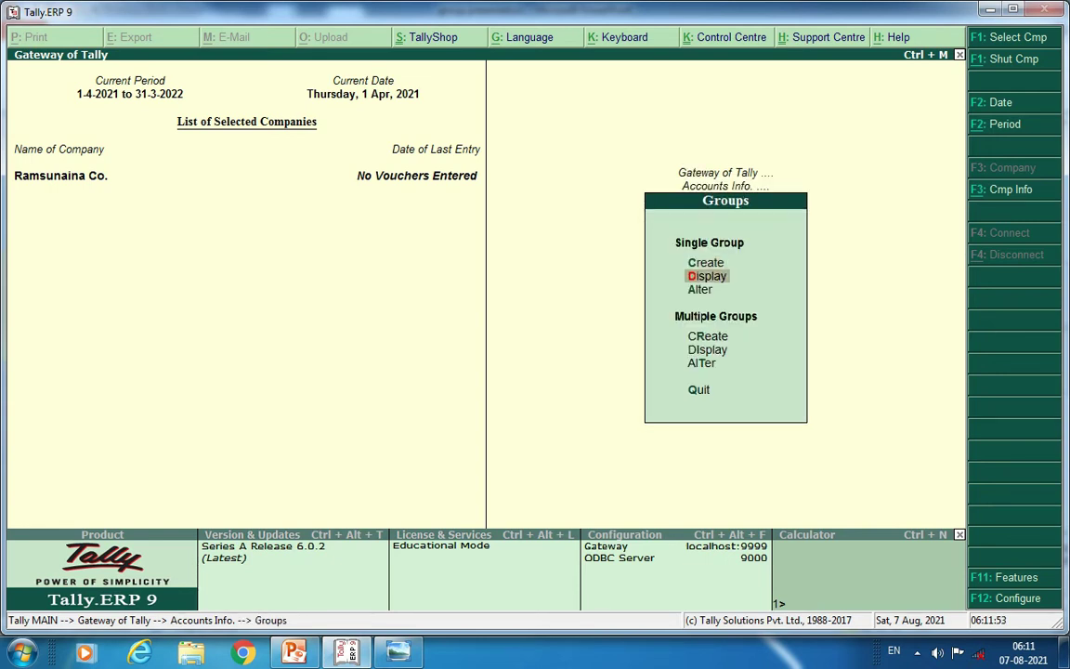
key("Down")
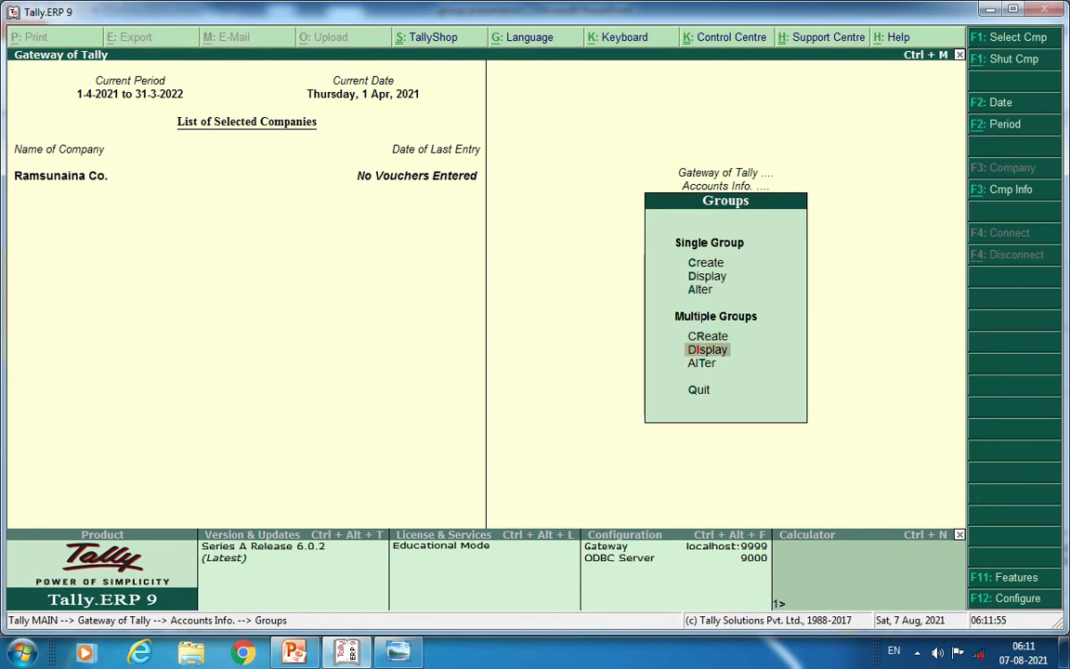
key("Return")
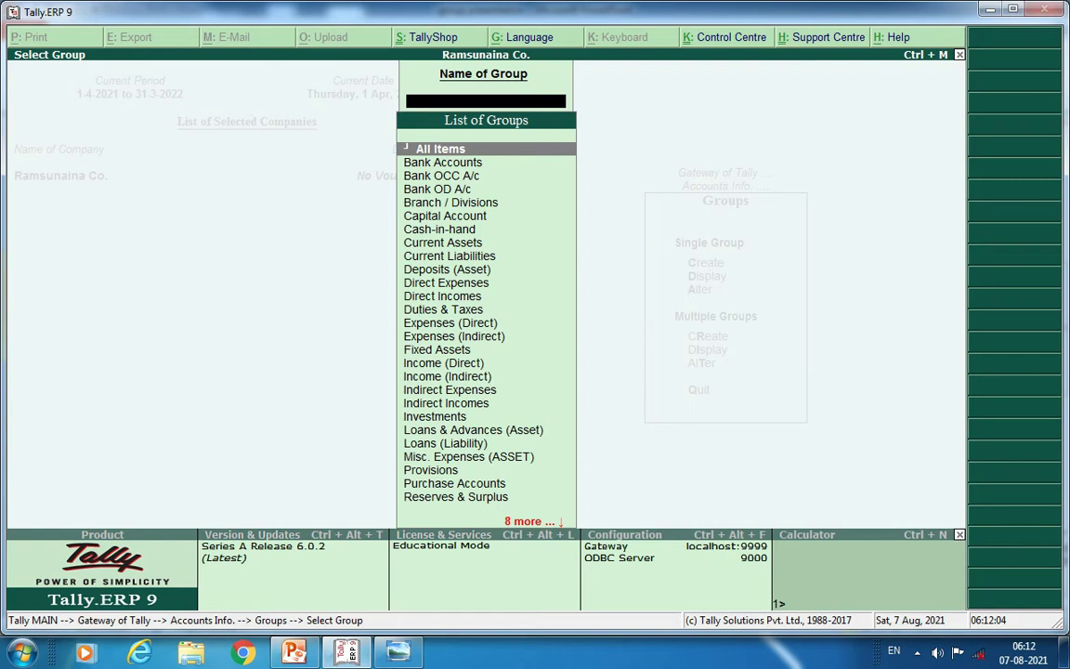
key("Escape")
key("Escape")
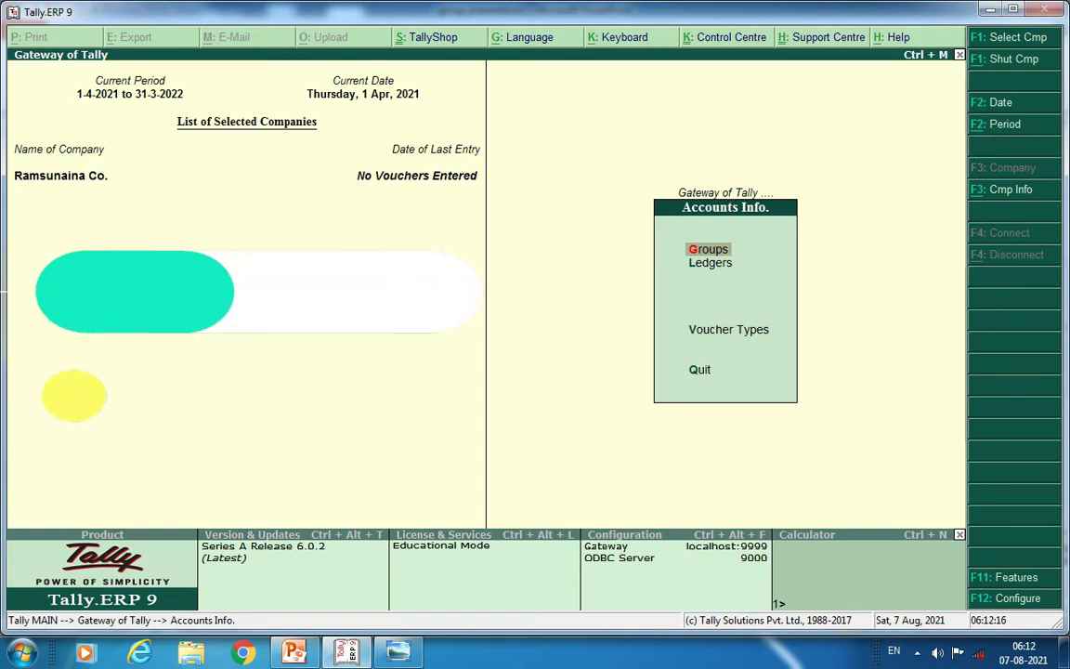
Open the single-ledger display to view the list of existing ledgers, and return to the ledger options.
left_click(710, 262)
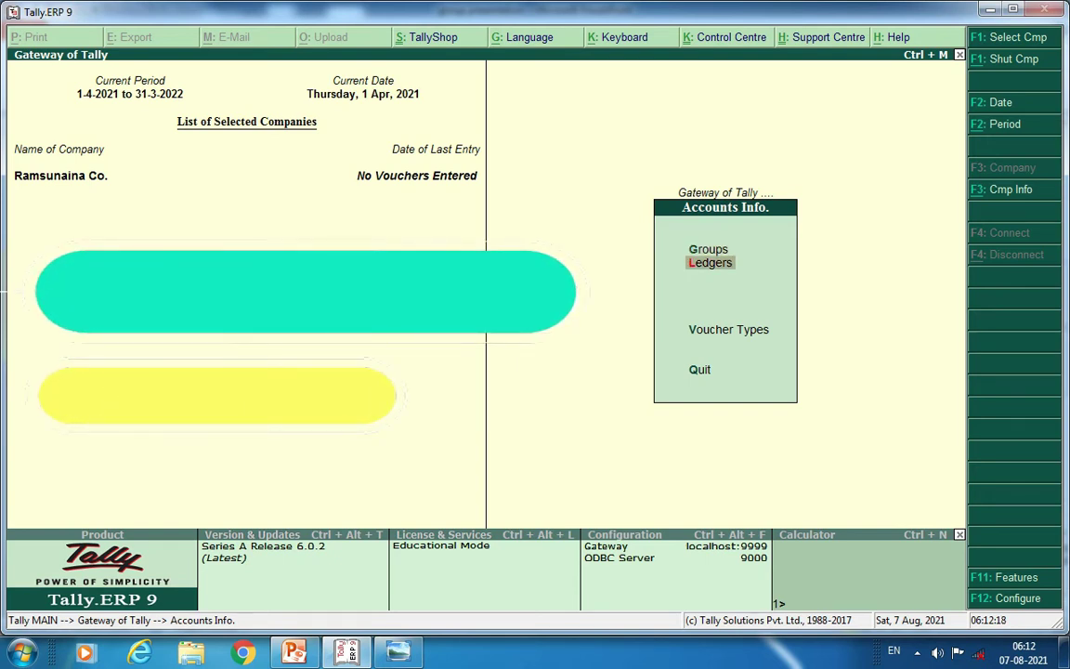
key("Return")
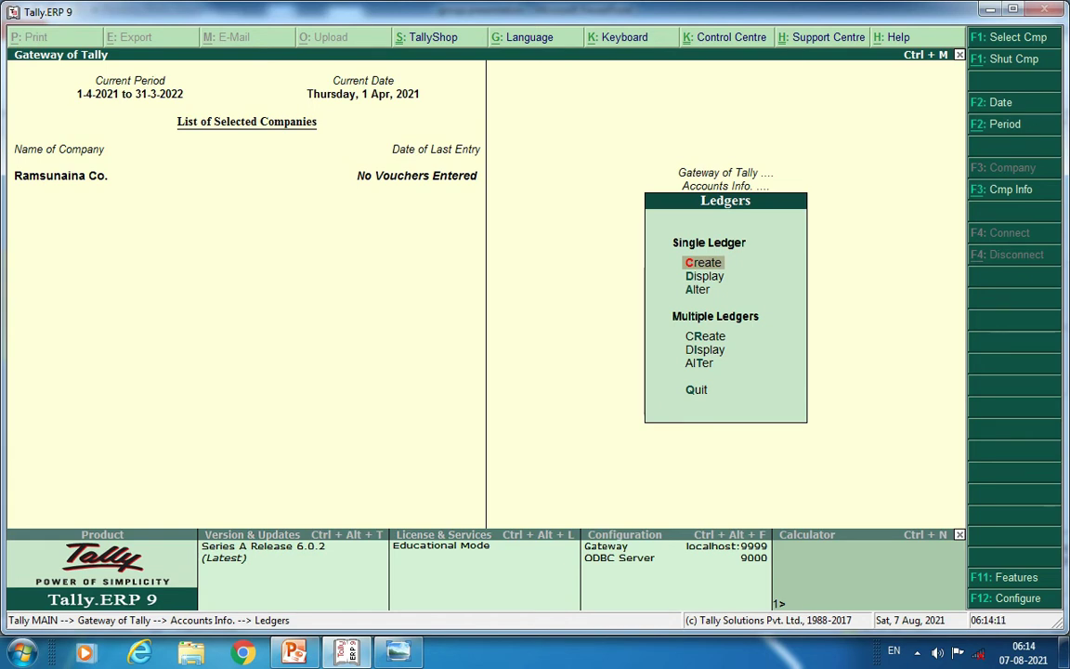
key("Down")
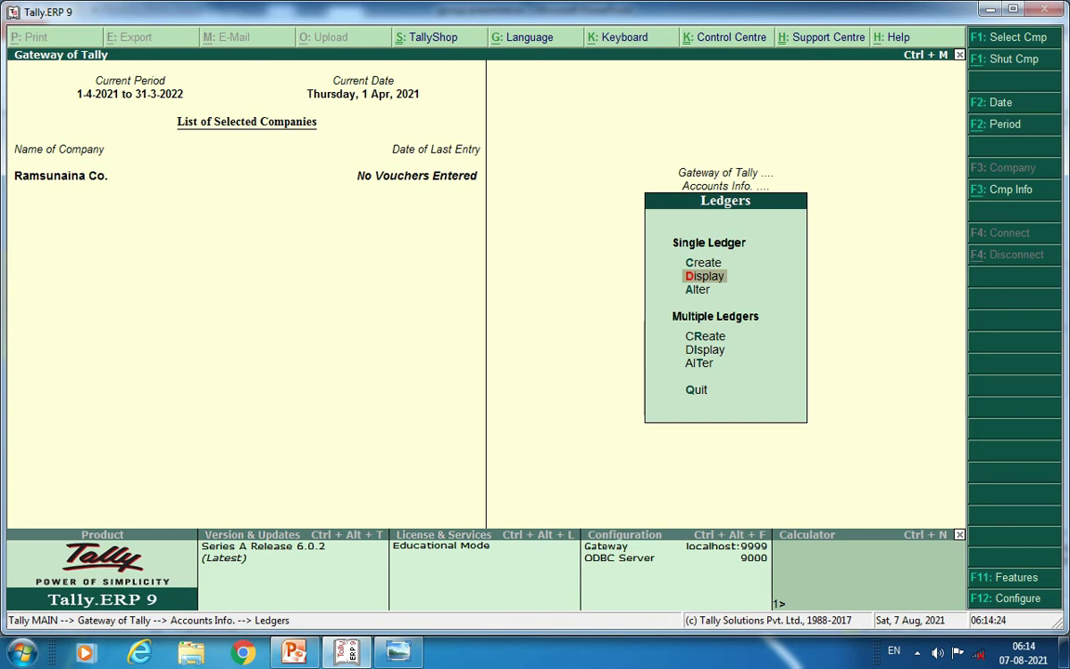
key("Return")
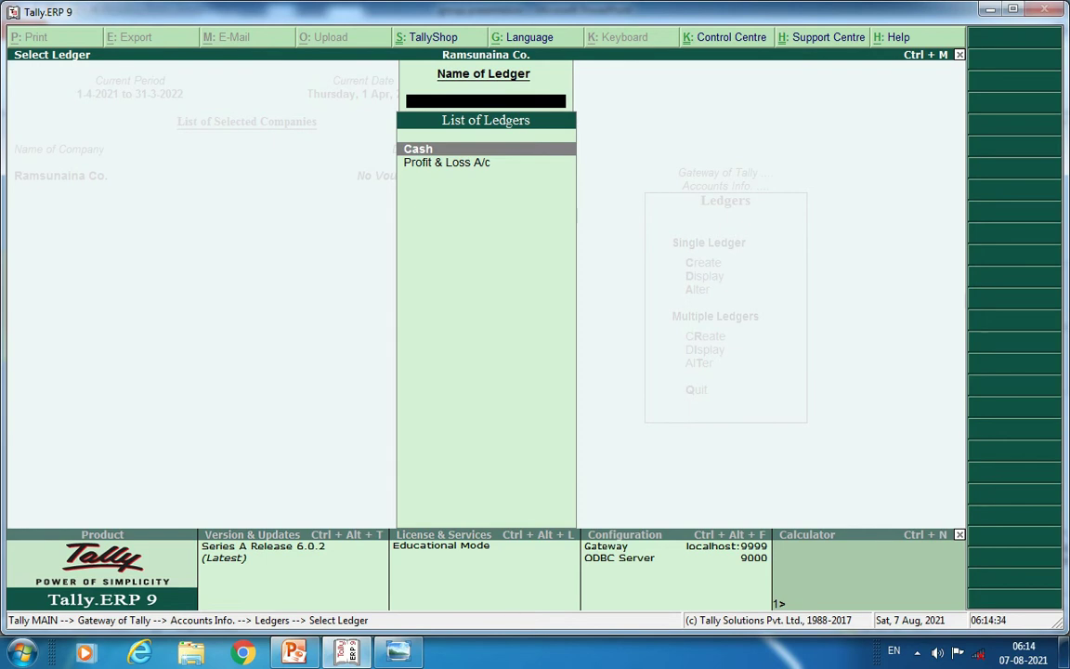
key("Escape")
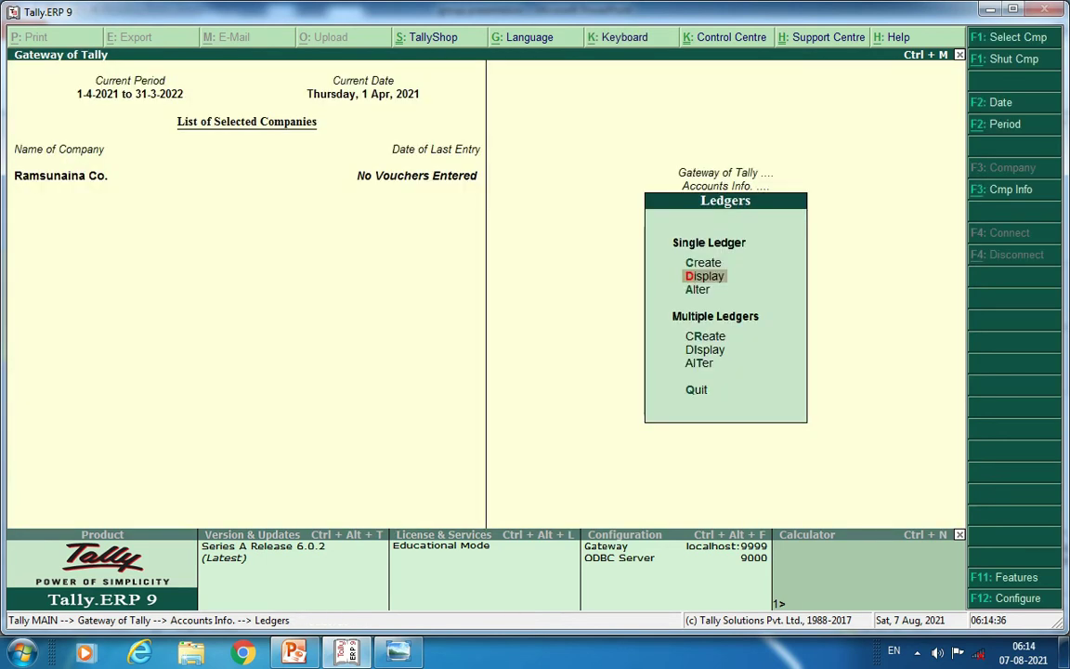
Create a single ledger named Capital under Capital Account, keeping the default mailing details and leaving the opening balance blank.
left_click(703, 263)
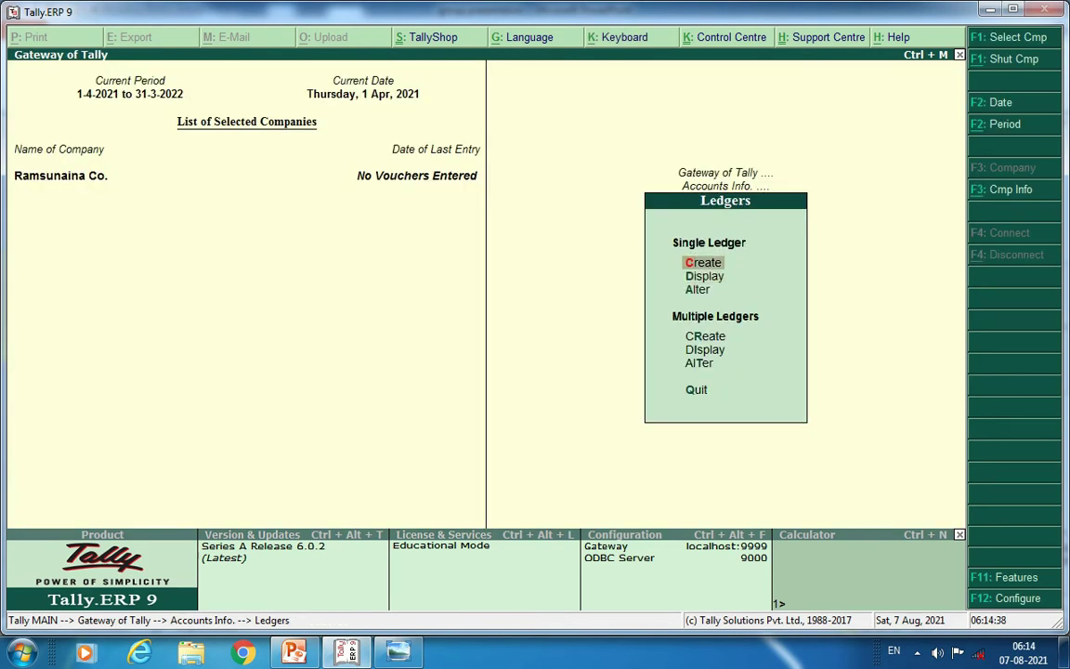
key("Return")
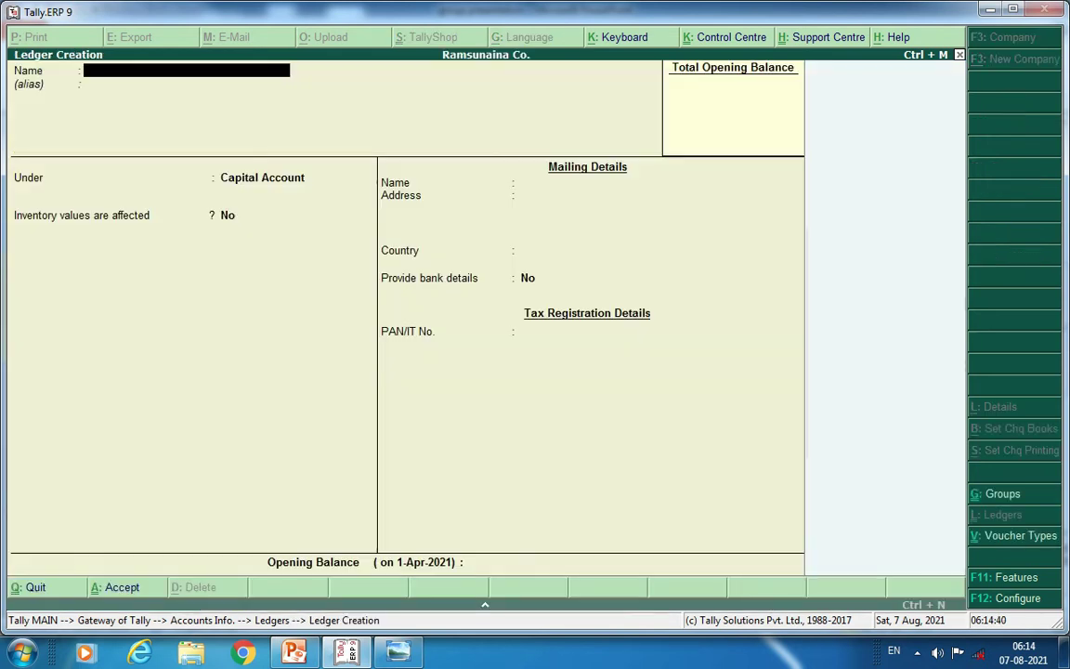
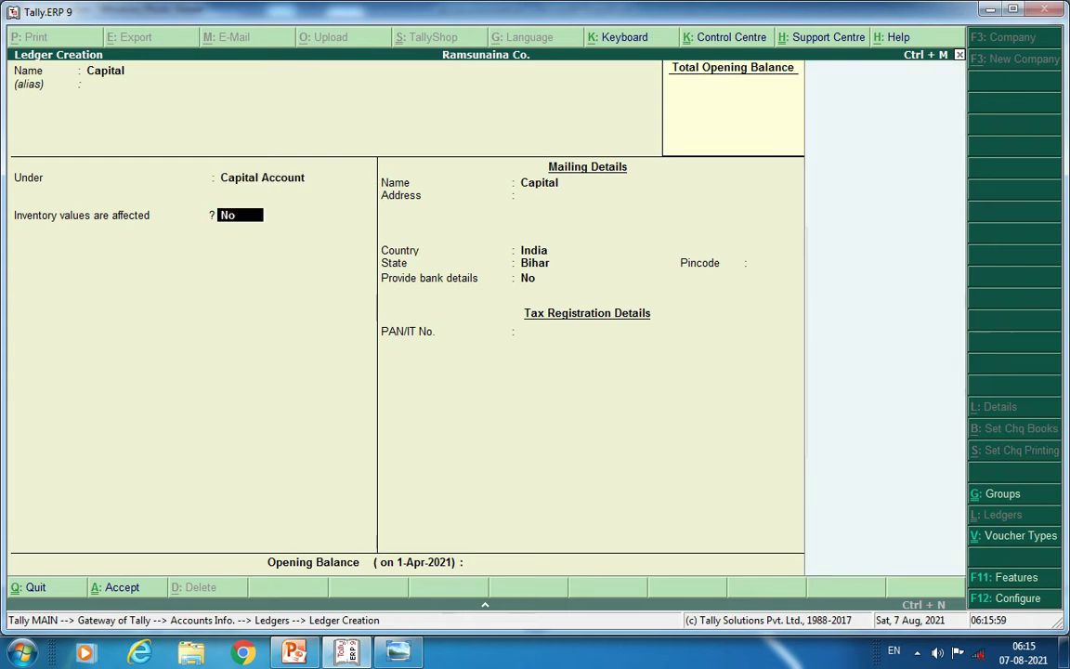
key("Return")
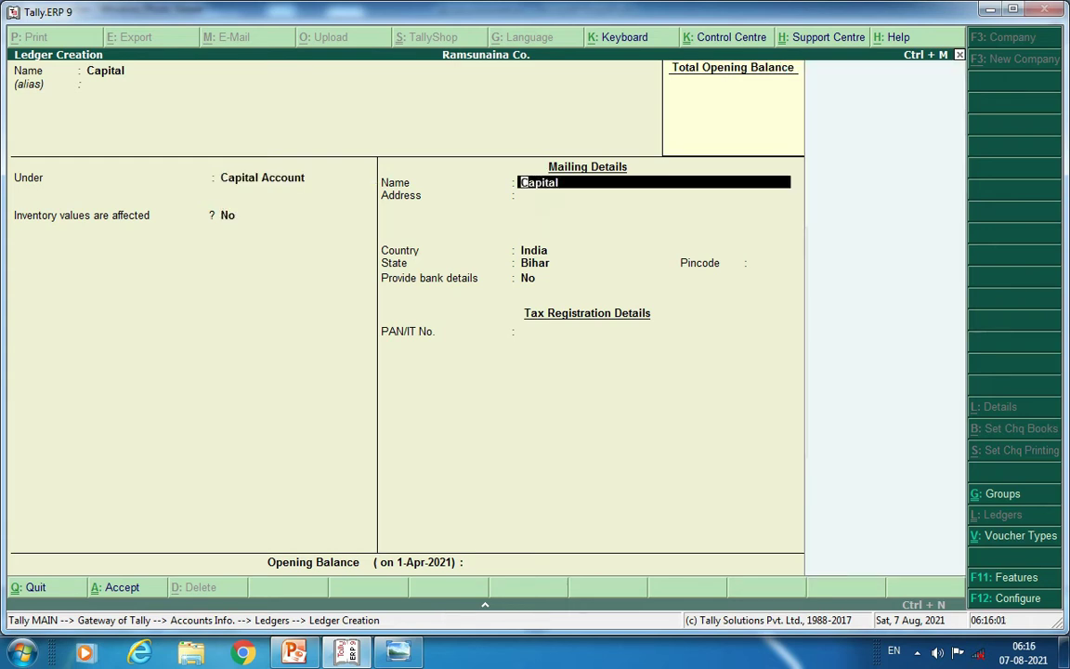
key("Return")
key("Return")
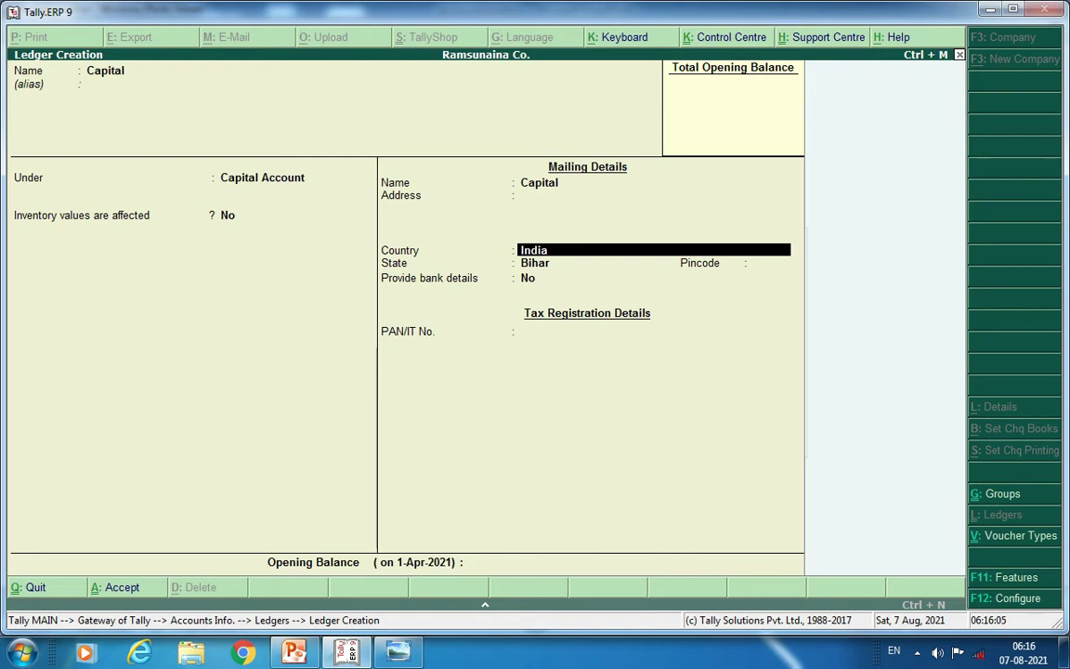
key("Return")
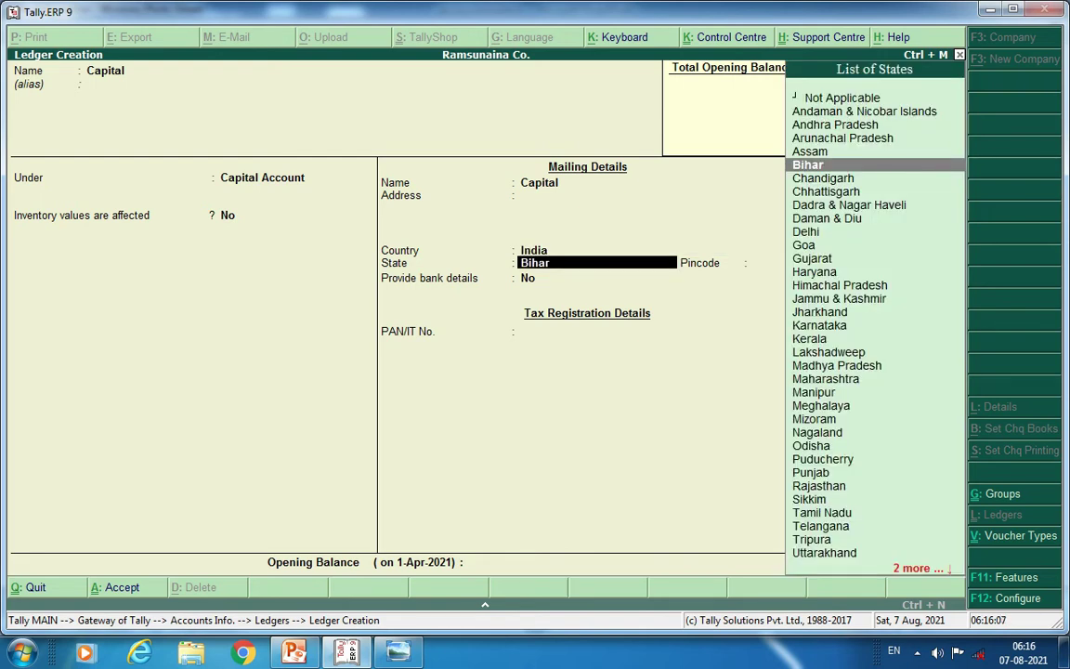
key("Return")
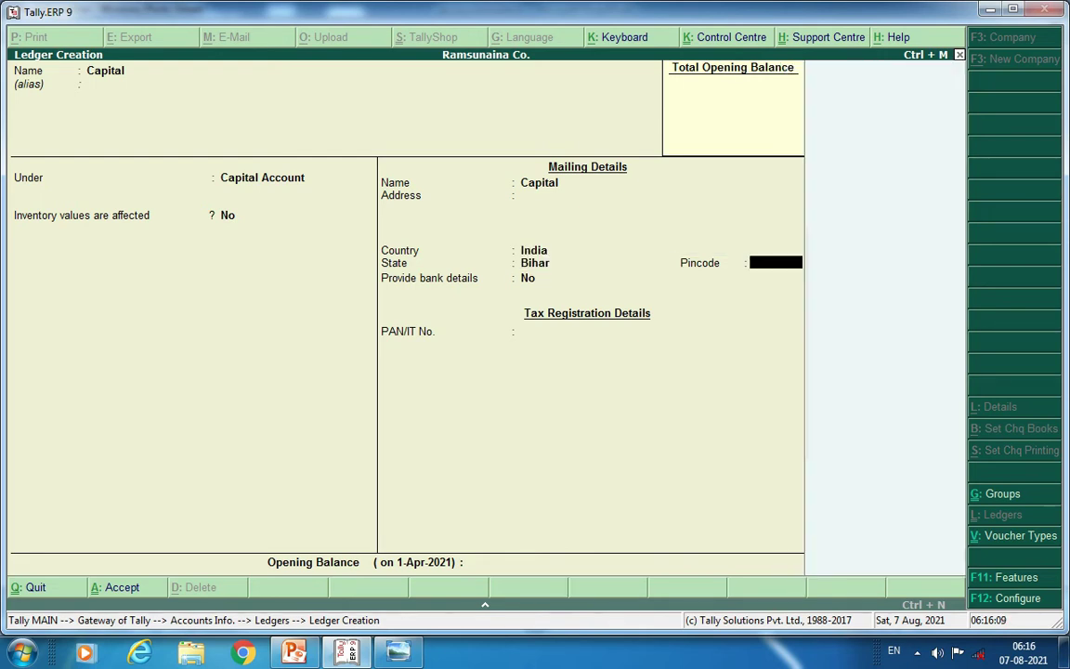
key("Return")
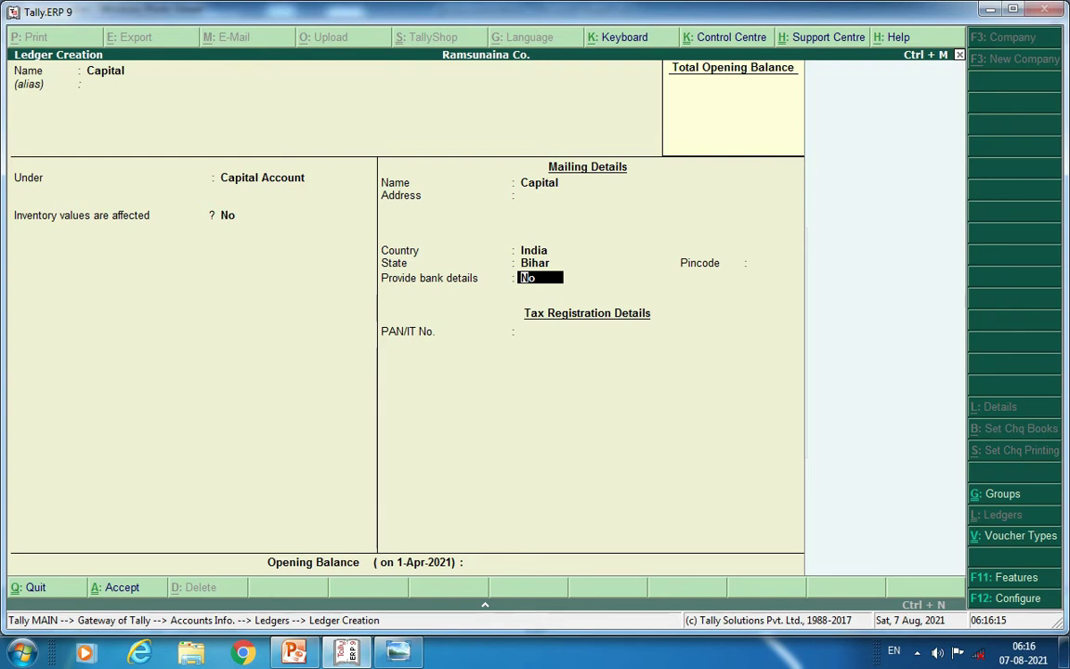
key("Return")
key("Return")
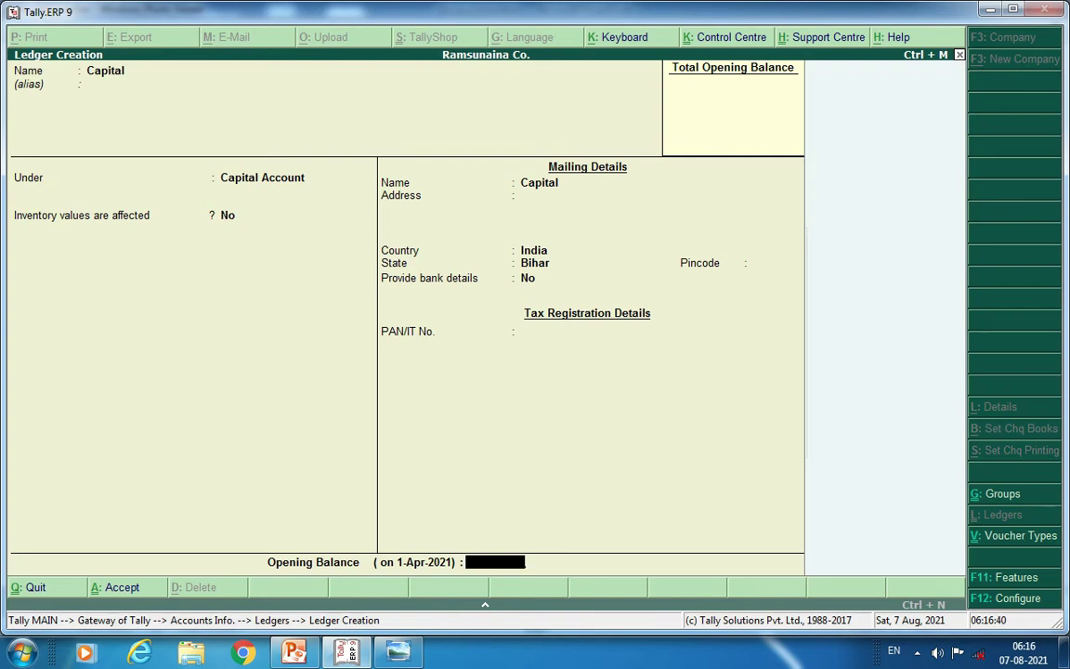
key("Return")
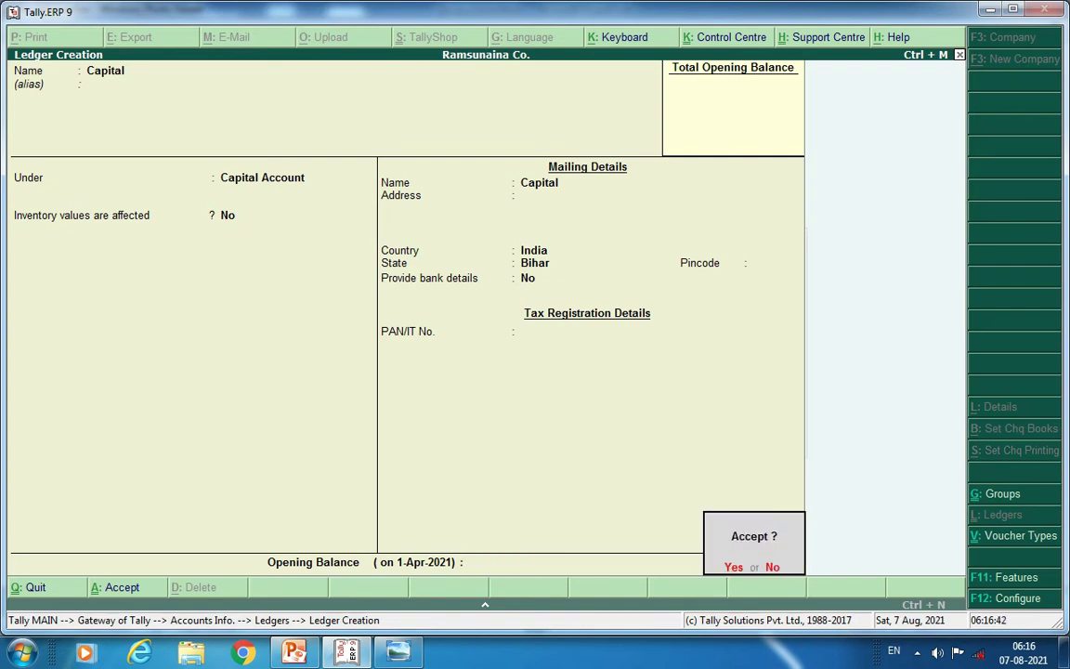
key("Return")
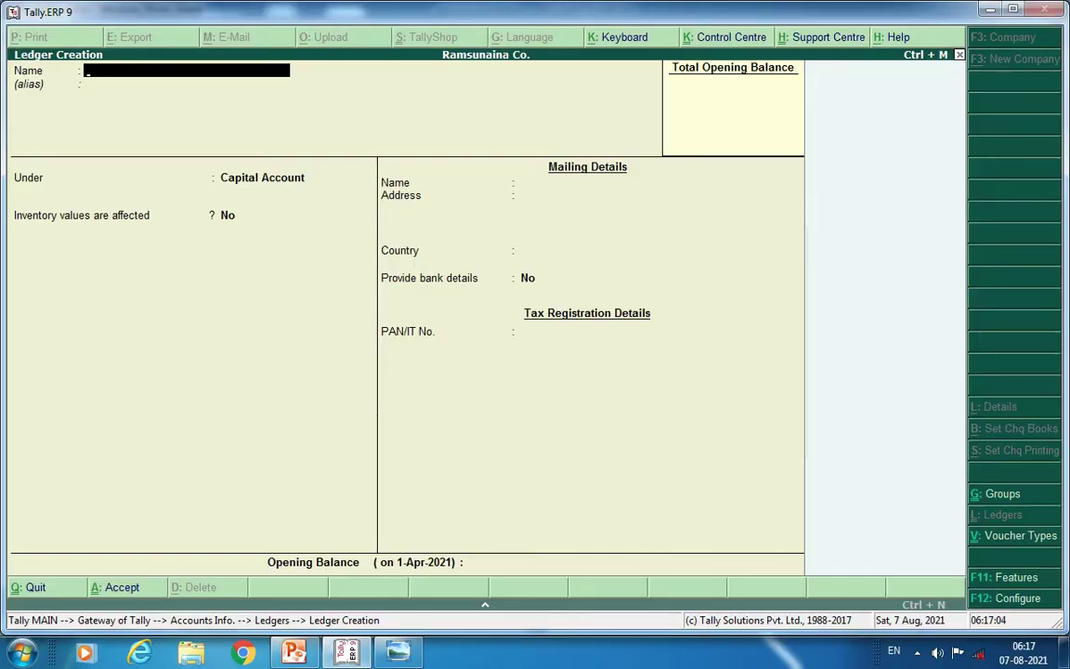
Create a ledger named Purchase under Purchase Accounts with inventory values affected set to Yes and no opening balance.
type("Purchase")
key("Return")
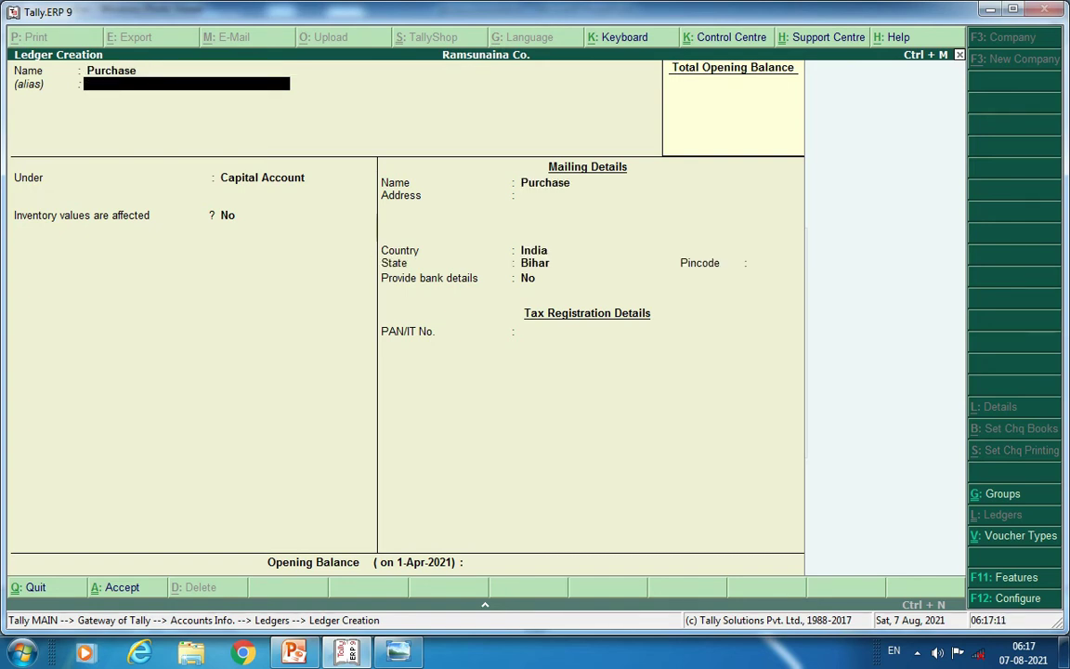
key("Return")
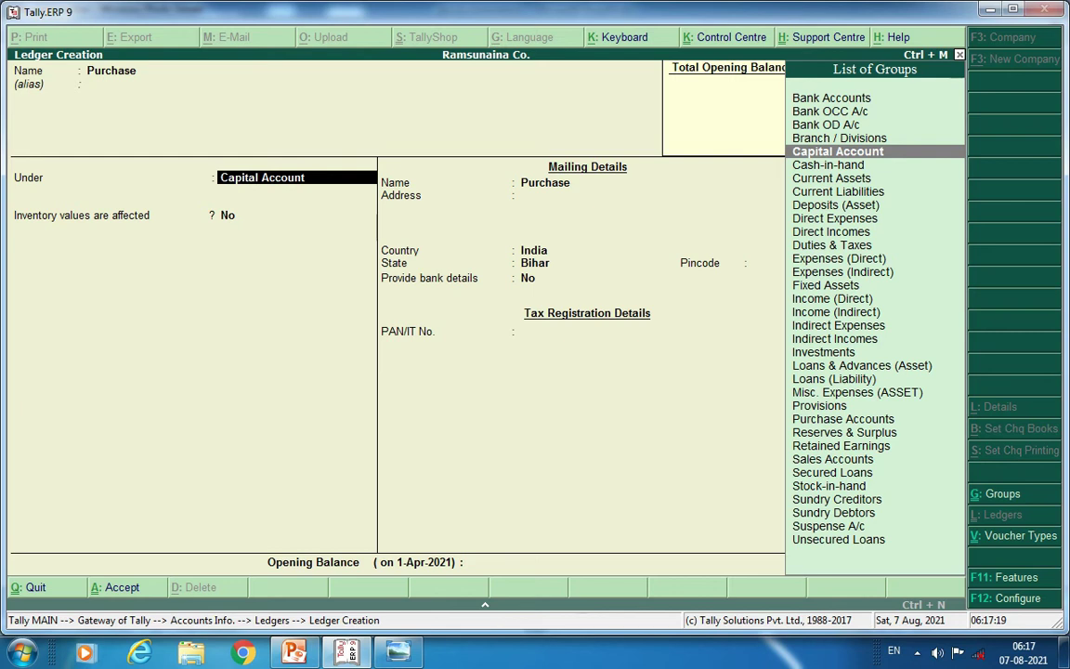
type("Pur")
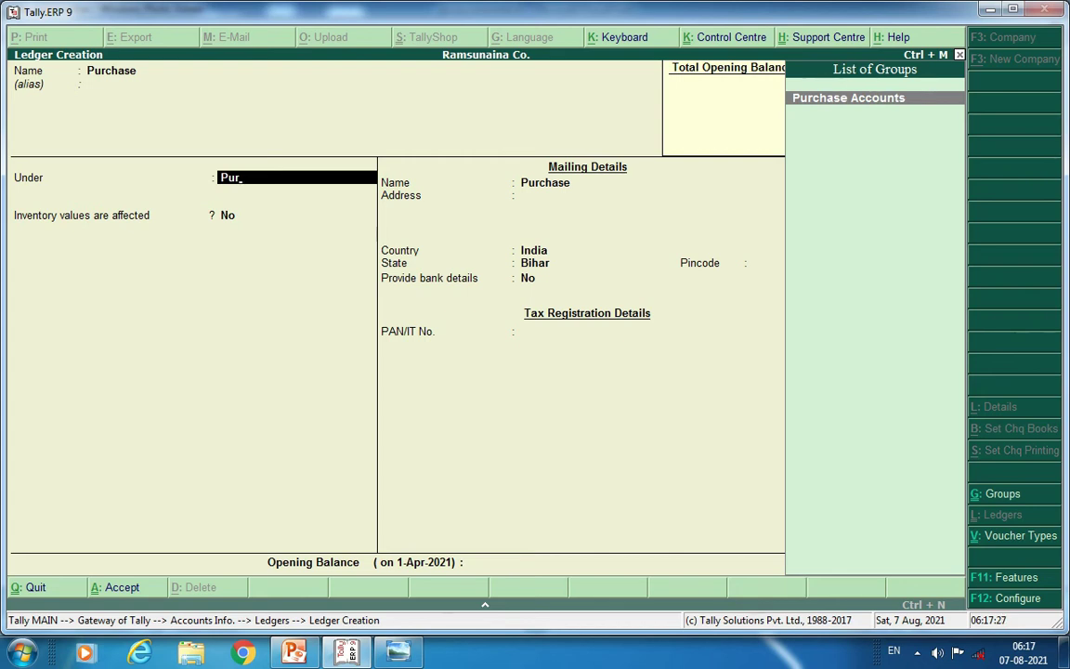
key("Return")
key("Return")
key("Return")
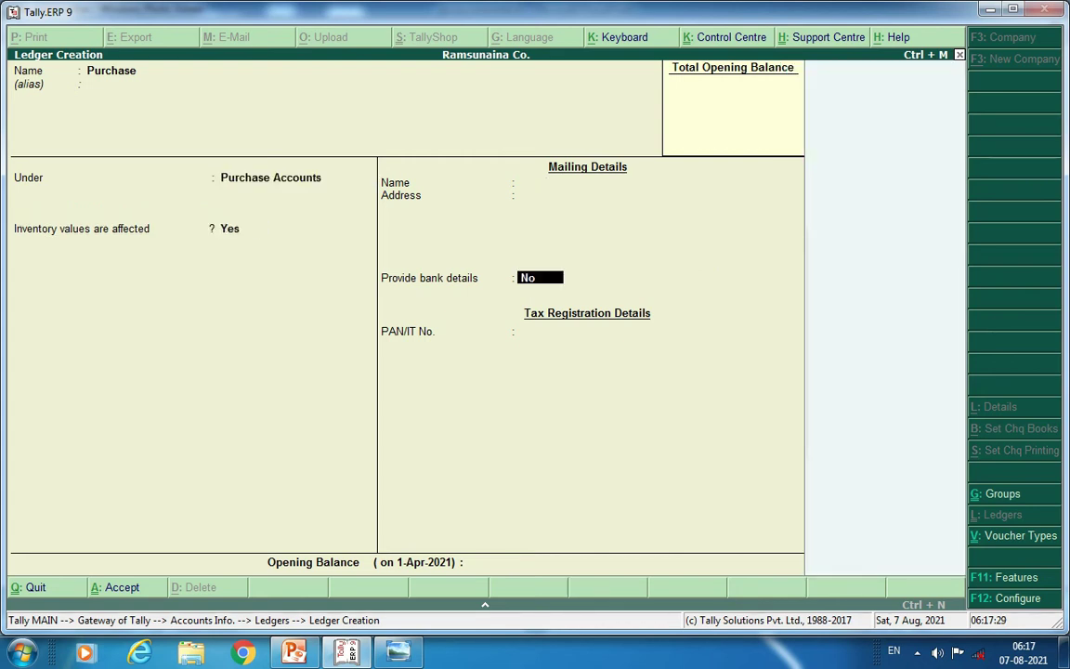
key("Return")
key("Return")
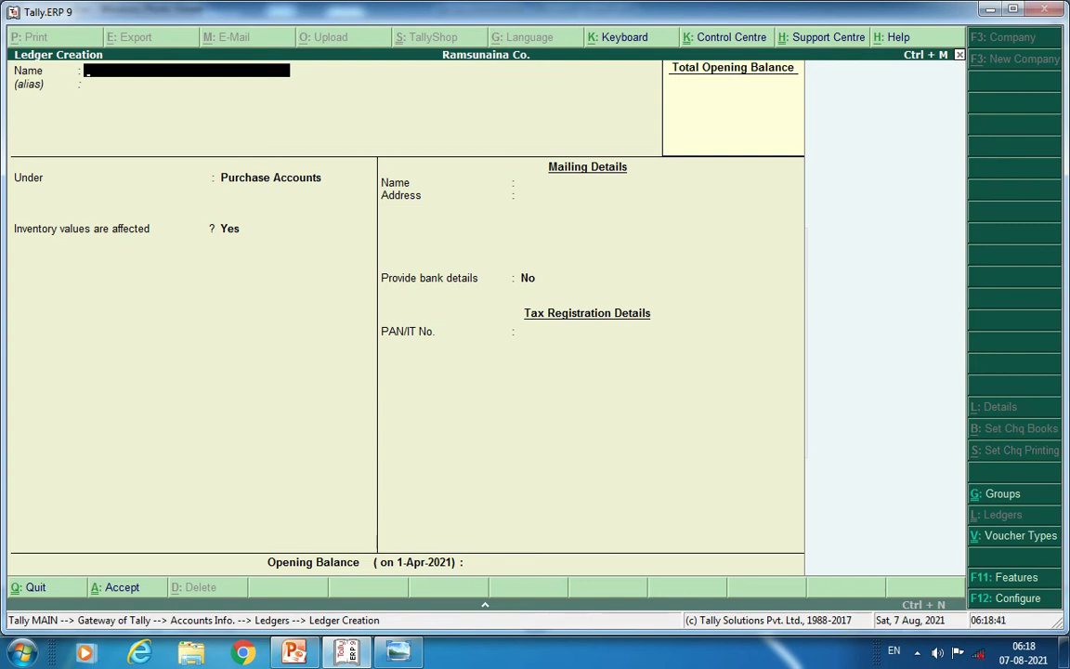
Enter the credit supplier's name as the next ledger's name, checking the journal question picture in Windows Photo Viewer.
type("Ajay")
left_click(346, 654)
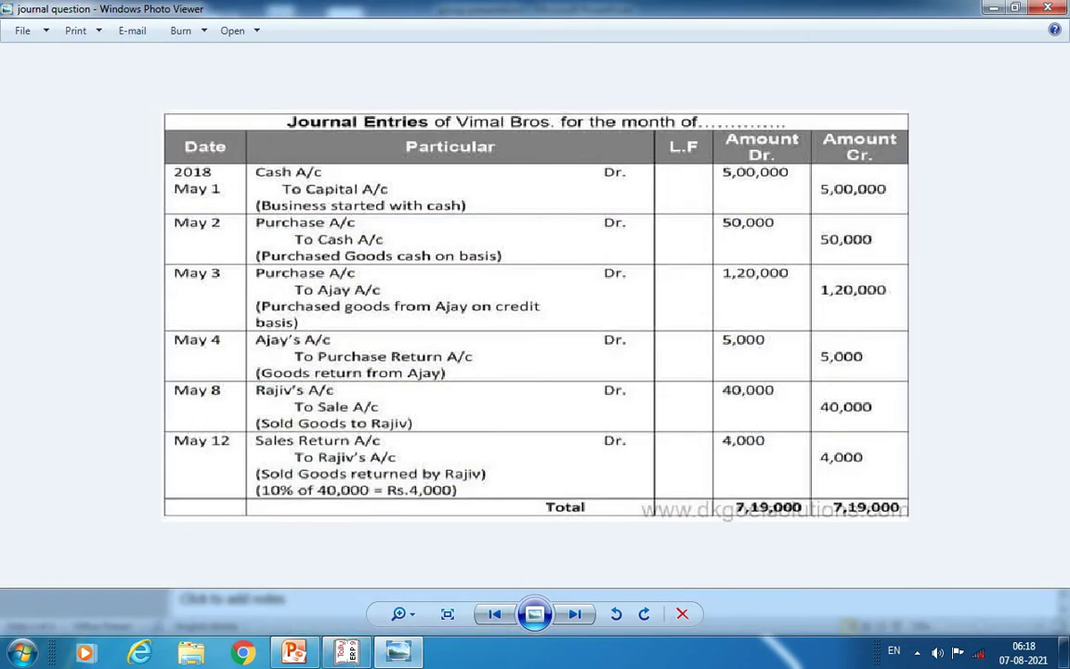
left_click(346, 653)
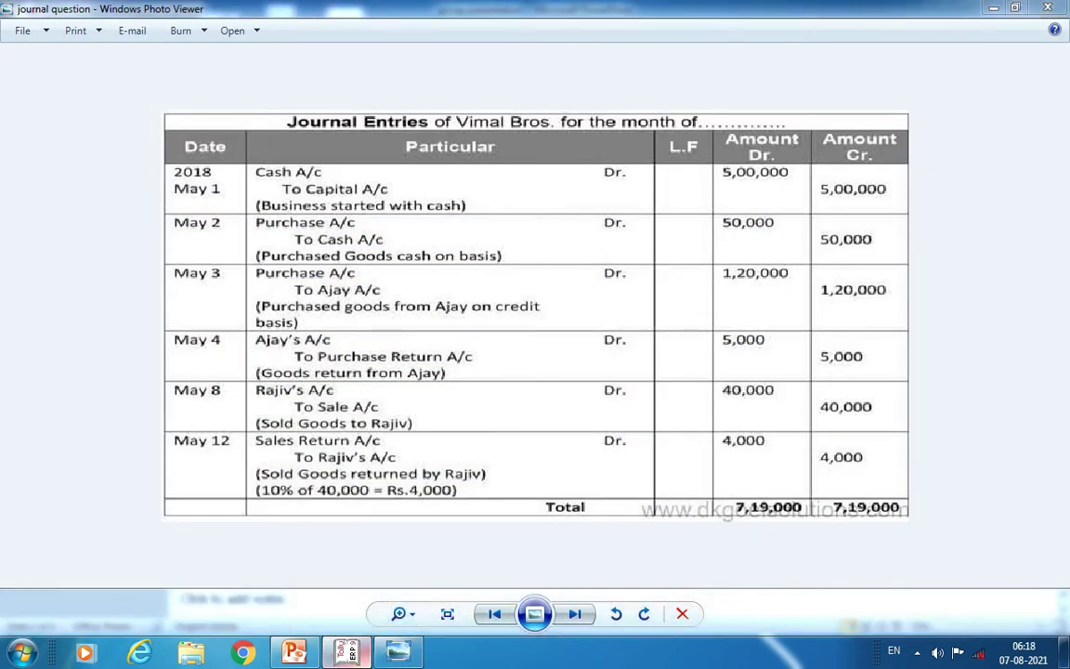
key("Return")
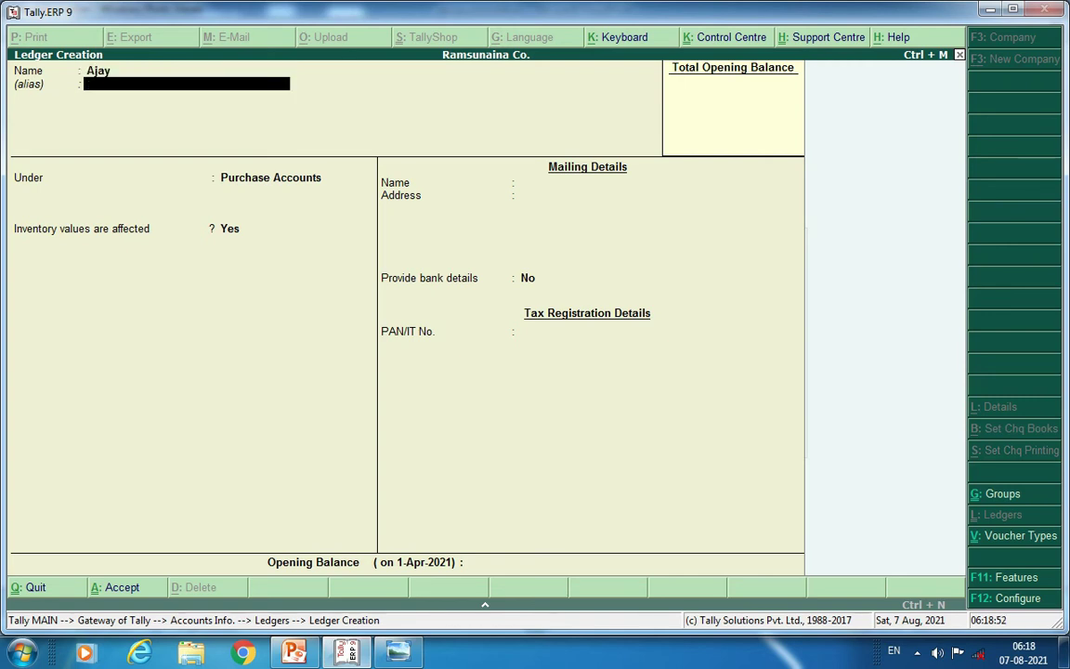
Leave the supplier ledger's alias blank and place the ledger under Sundry Creditors.
key("Return")
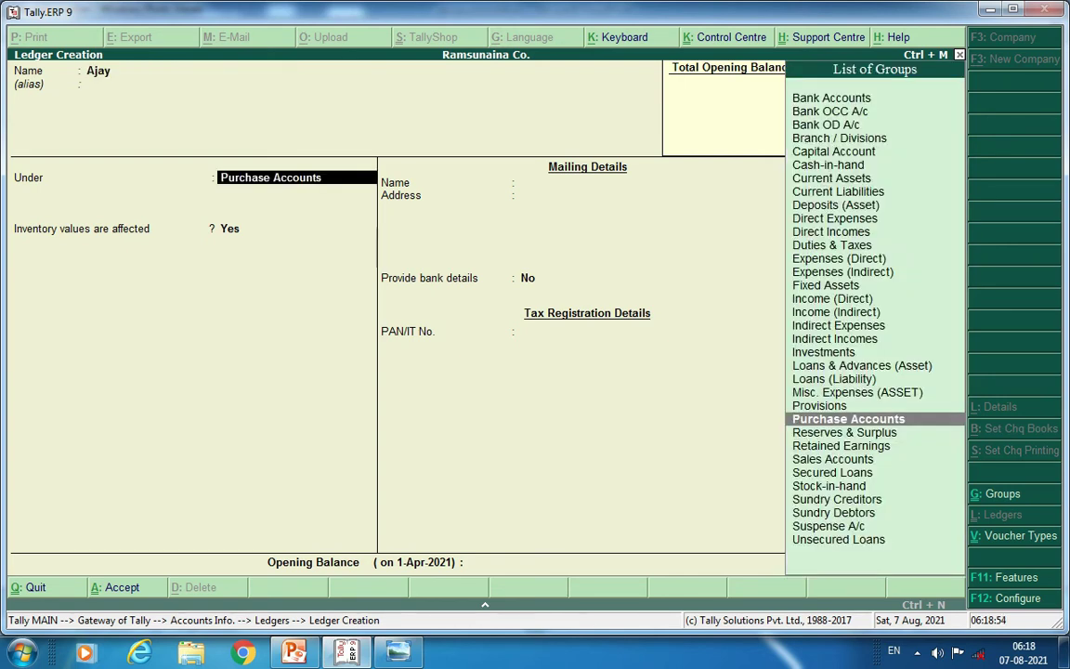
type("Su")
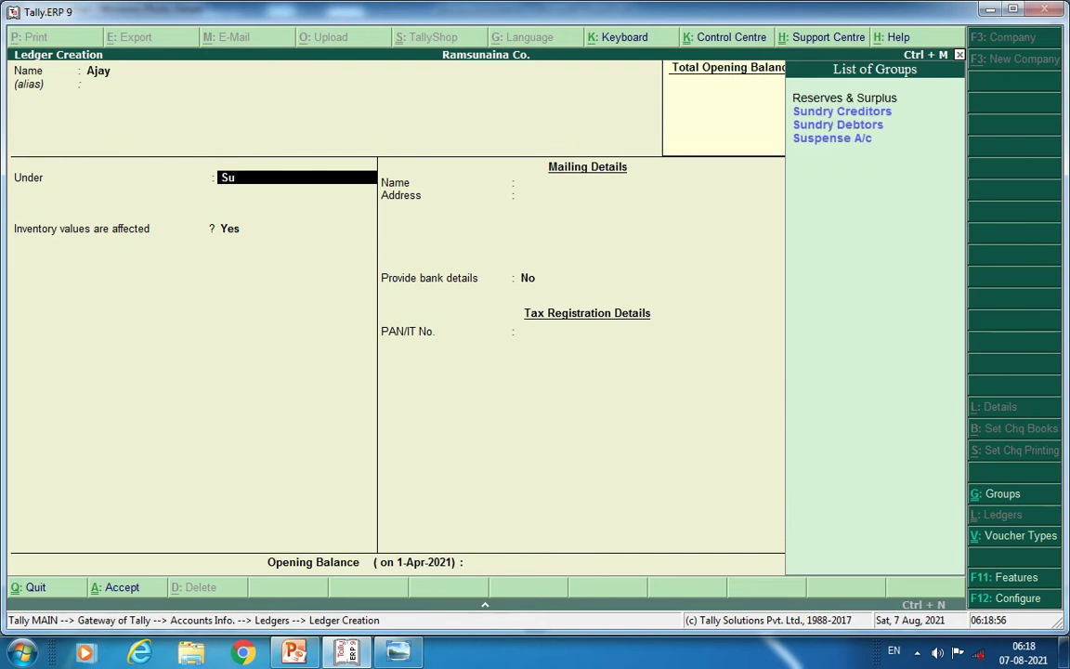
key("Down")
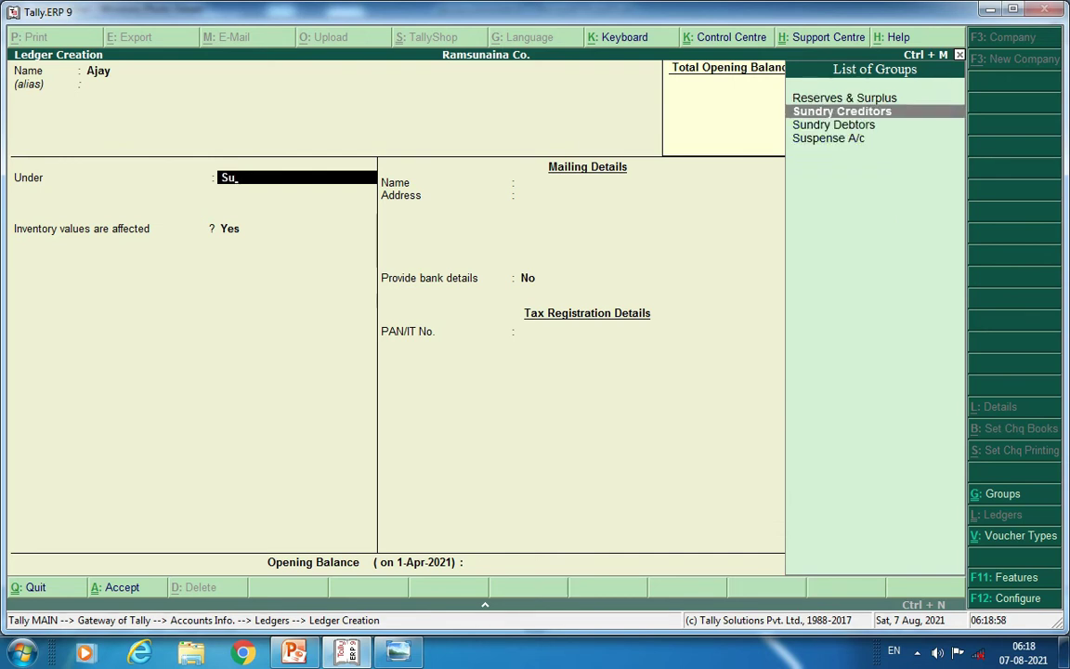
key("Return")
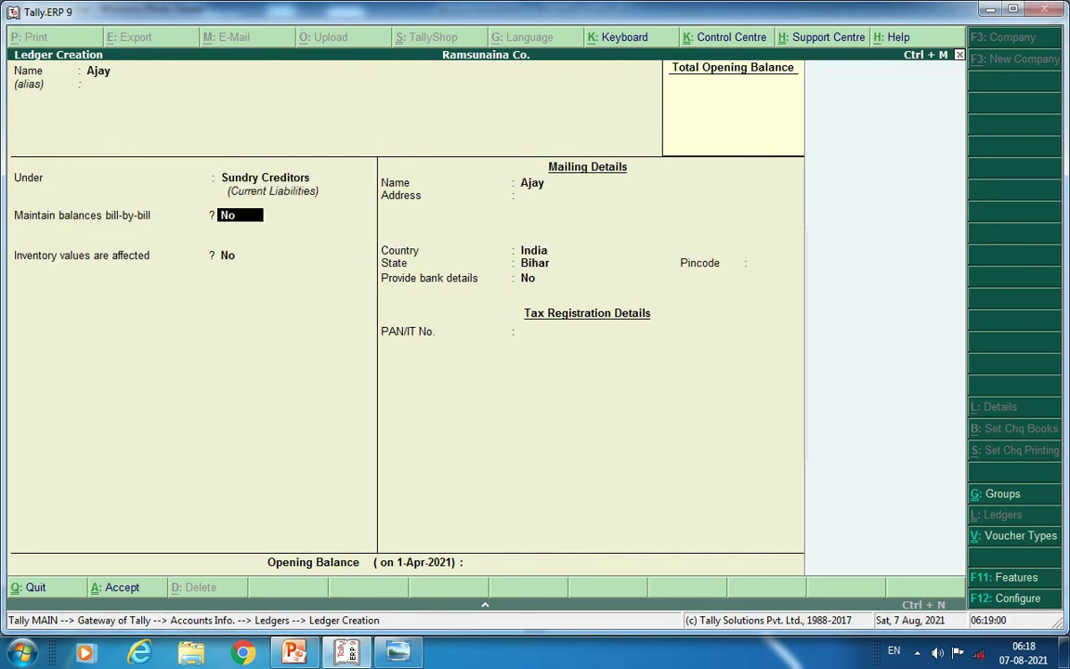
Save the supplier ledger with bill-by-bill balances and inventory values set to No, default mailing details, and no opening balance.
key("Return")
key("Return")
key("Return")
key("Return")
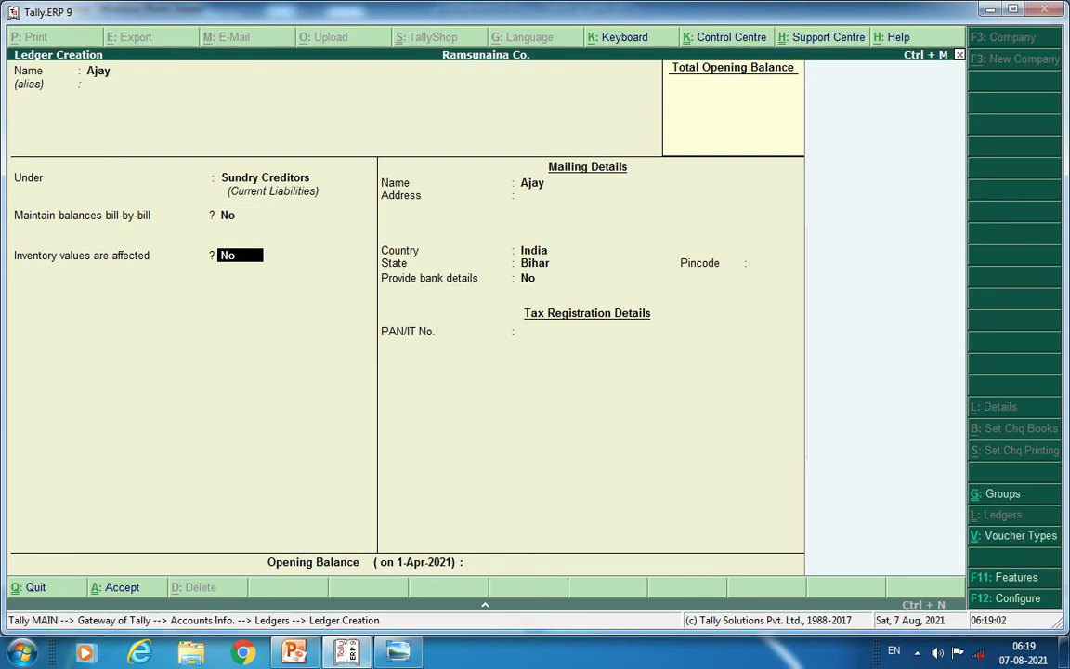
key("Return")
key("Return")
key("Return")
key("Return")
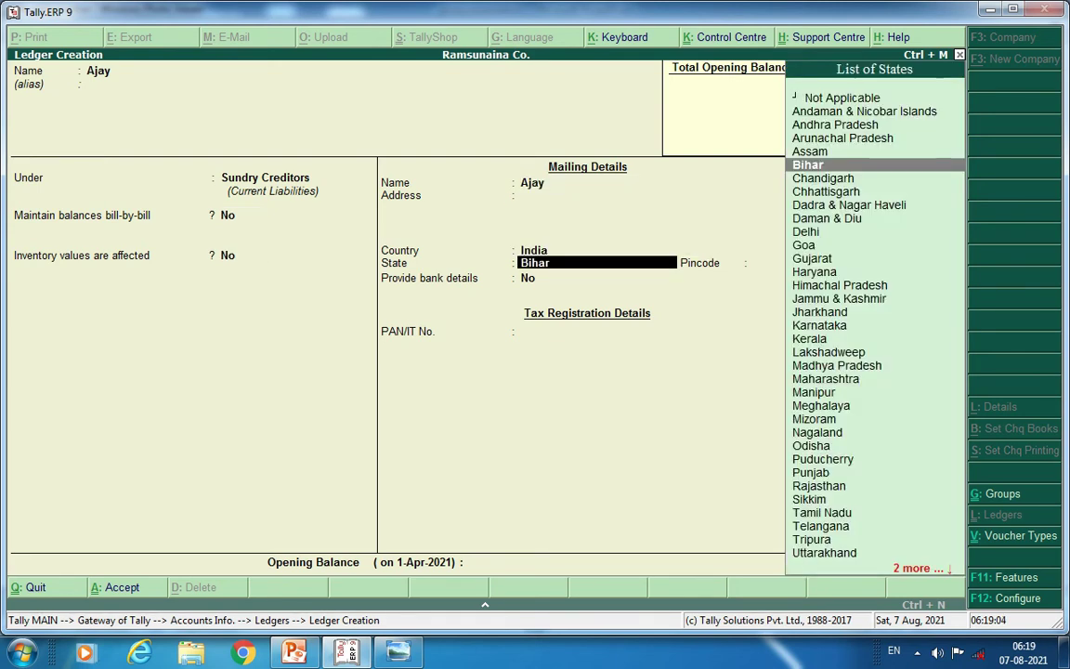
key("Return")
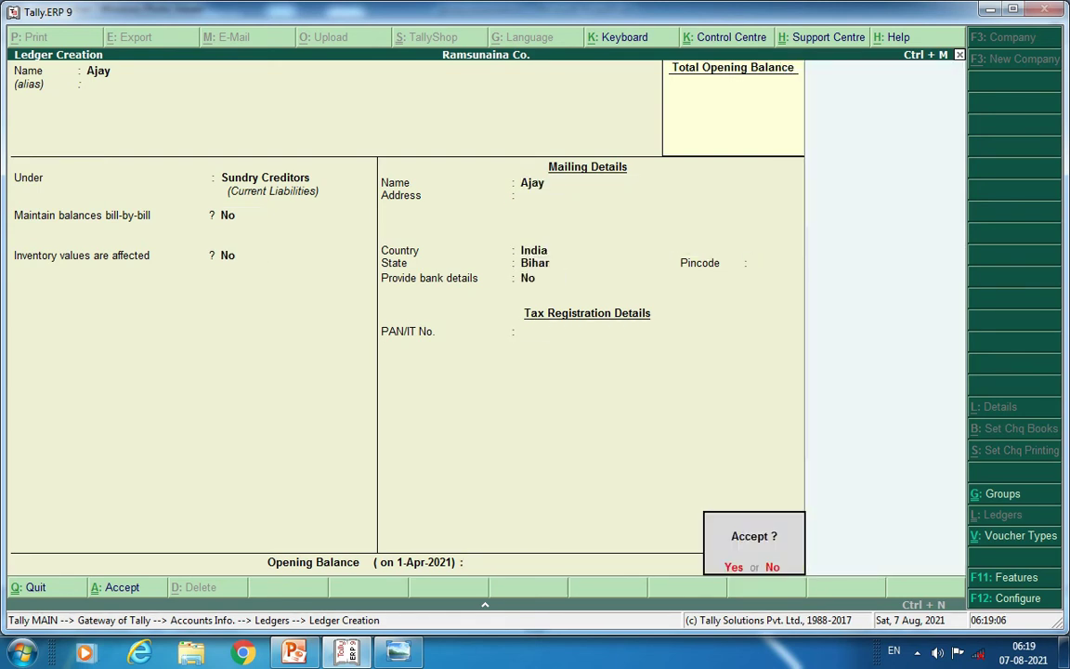
key("Return")
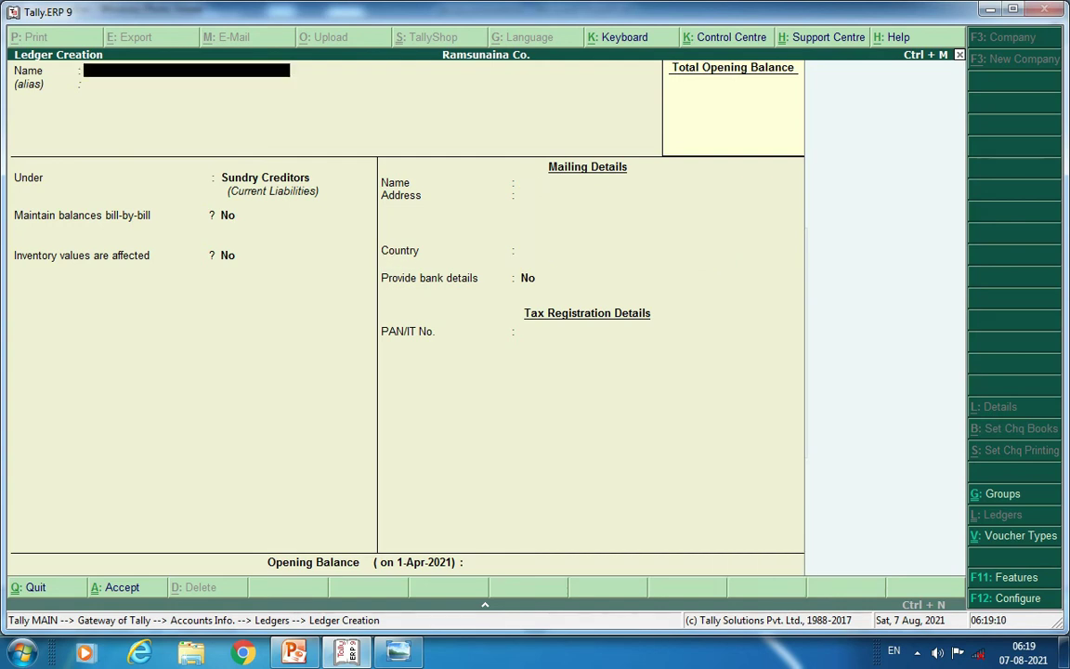
Create a ledger named Purchase Return under Purchase Accounts with inventory values affected set to Yes and no opening balance.
key("alt+Tab")
type("Purchase Return")
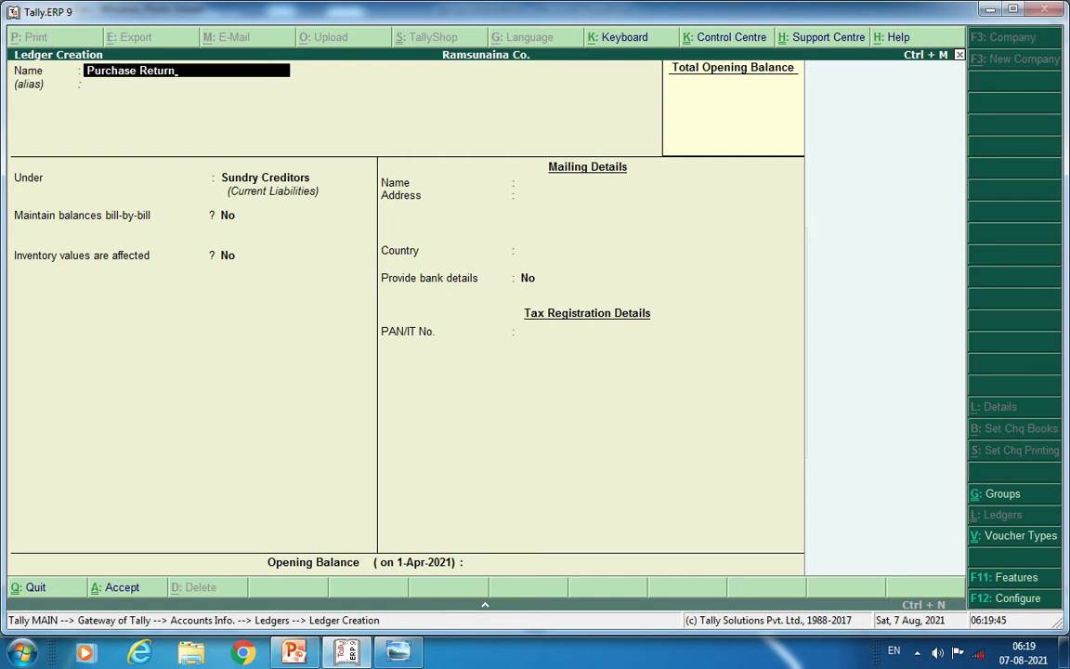
key("Return")
key("Return")
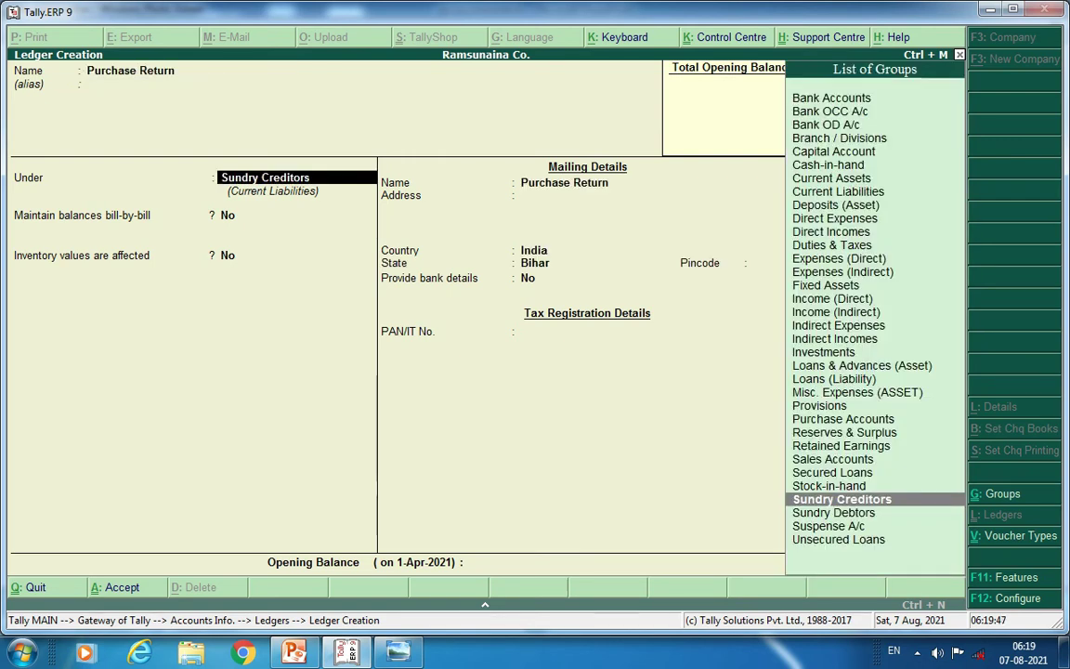
type("Pu")
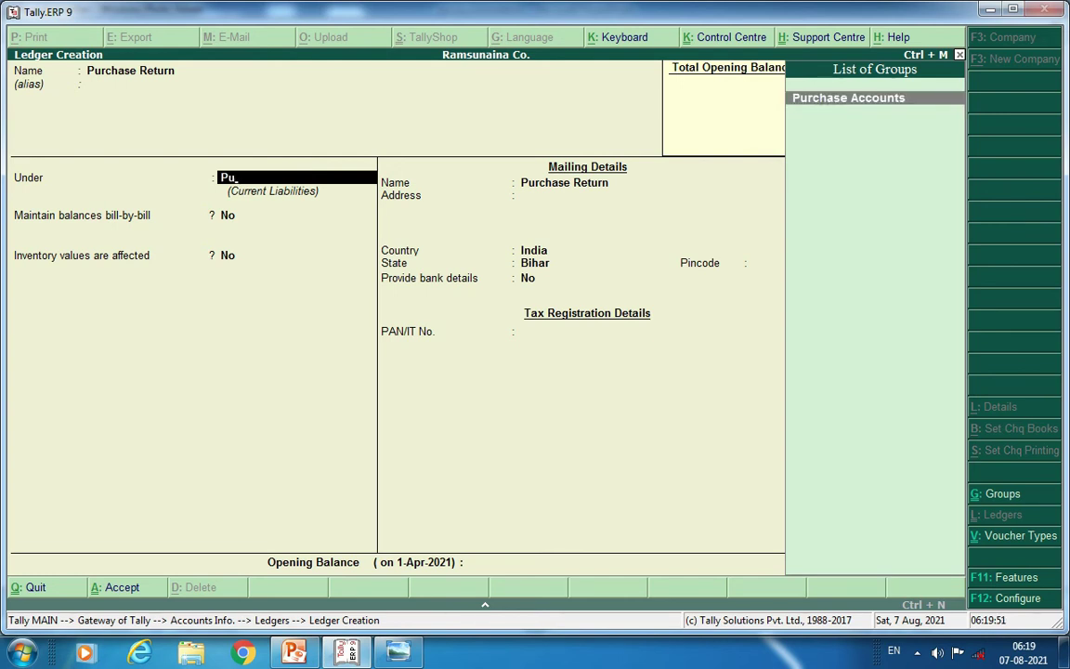
key("Return")
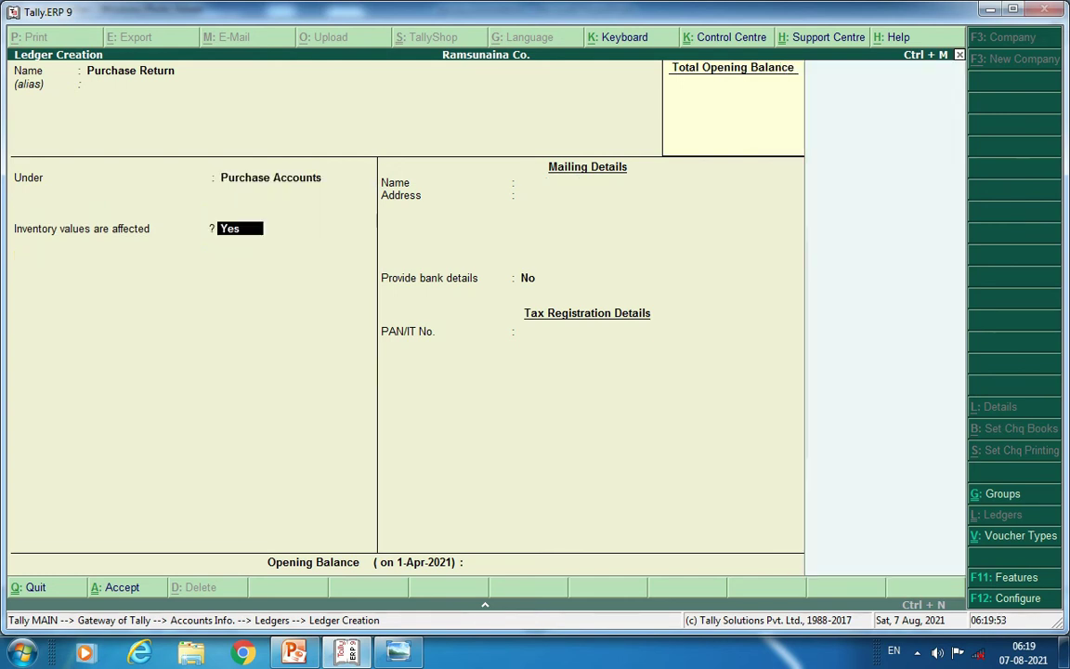
key("Return")
key("Return")
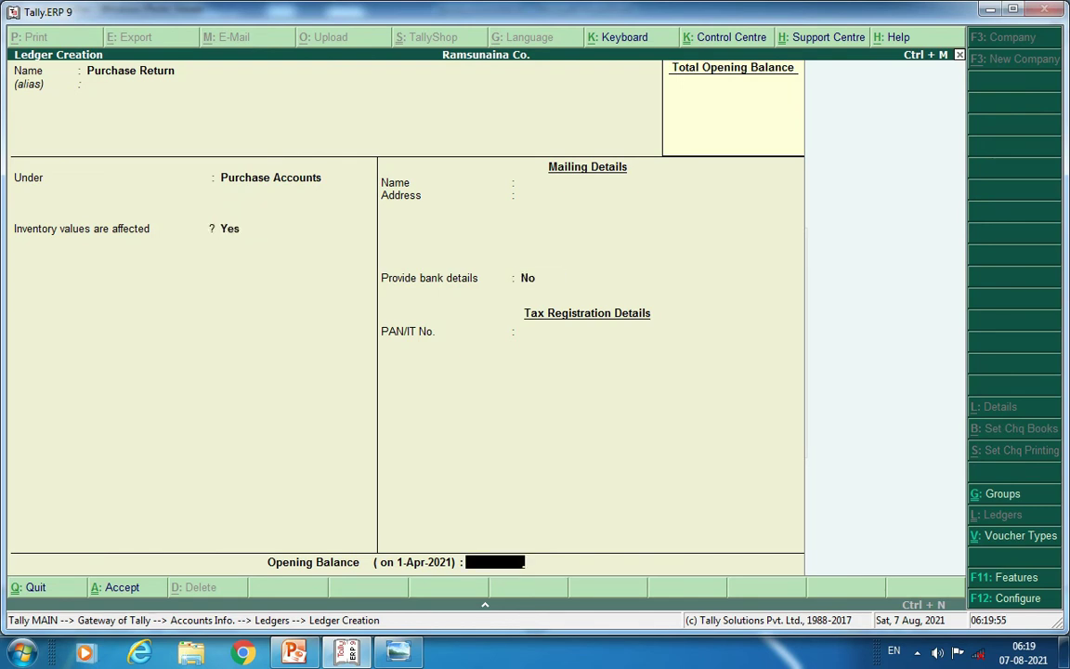
key("Return")
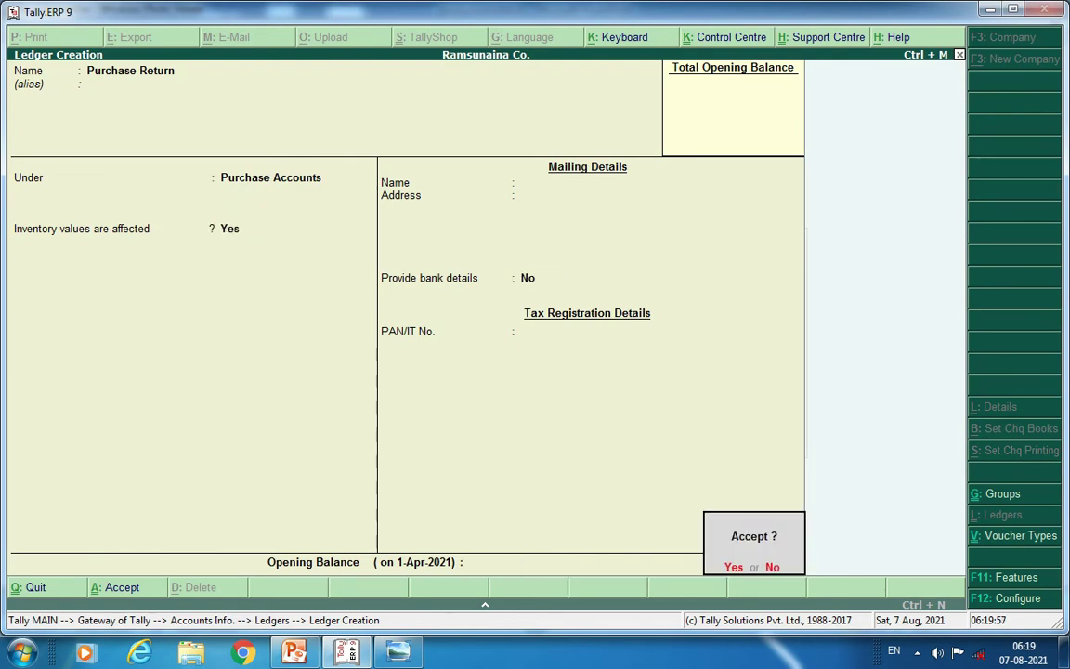
key("Return")
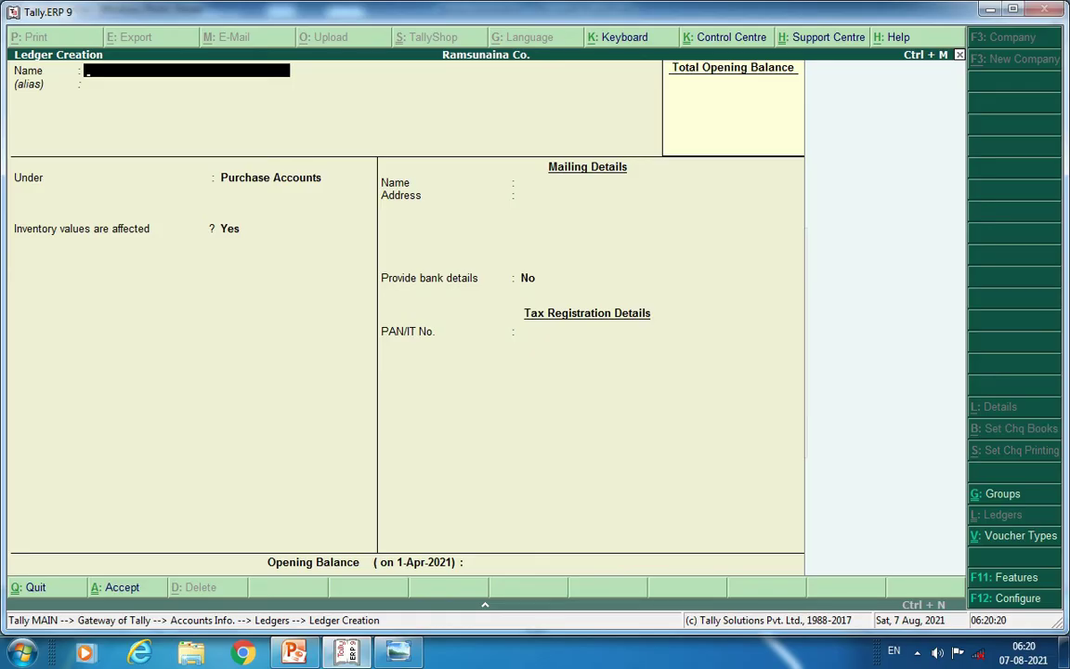
Enter the credit customer's name as the next ledger's name and place the ledger under Sundry Debtors.
type("Rajiv")
key("Return")
key("Return")
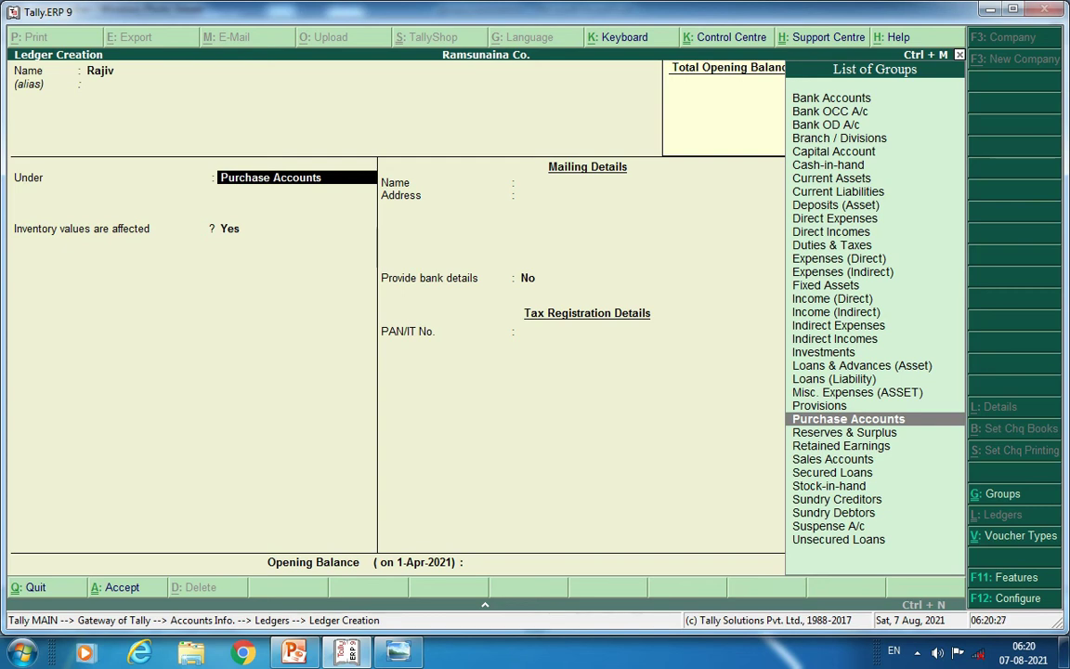
type("Su")
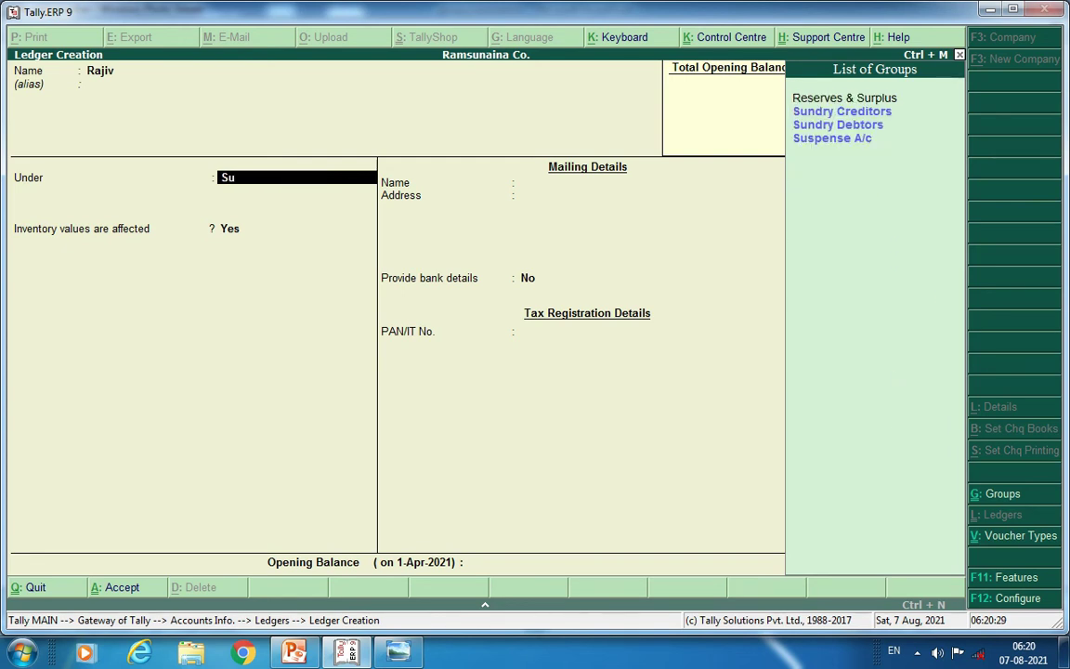
key("Down")
key("Down")
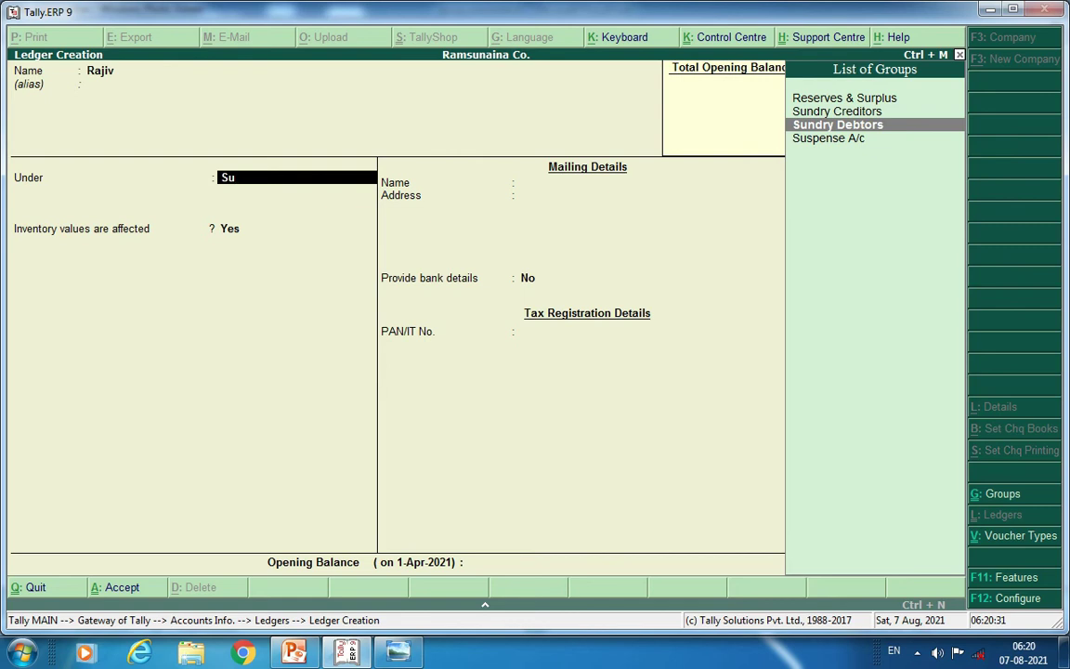
key("Return")
Save the customer ledger with bill-by-bill balances, inventory values and bank details set to No, default mailing details, and no opening balance.
key("Return")
key("Return")
key("Return")
key("Return")
key("Return")
key("Return")
key("Return")
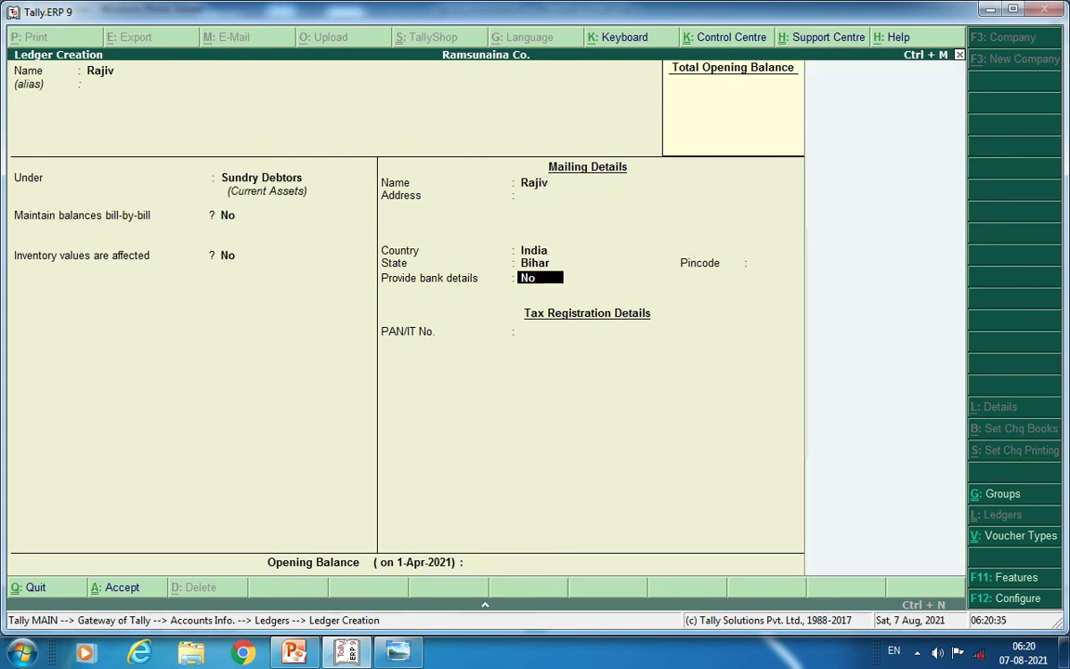
key("Return")
key("Return")
key("Return")
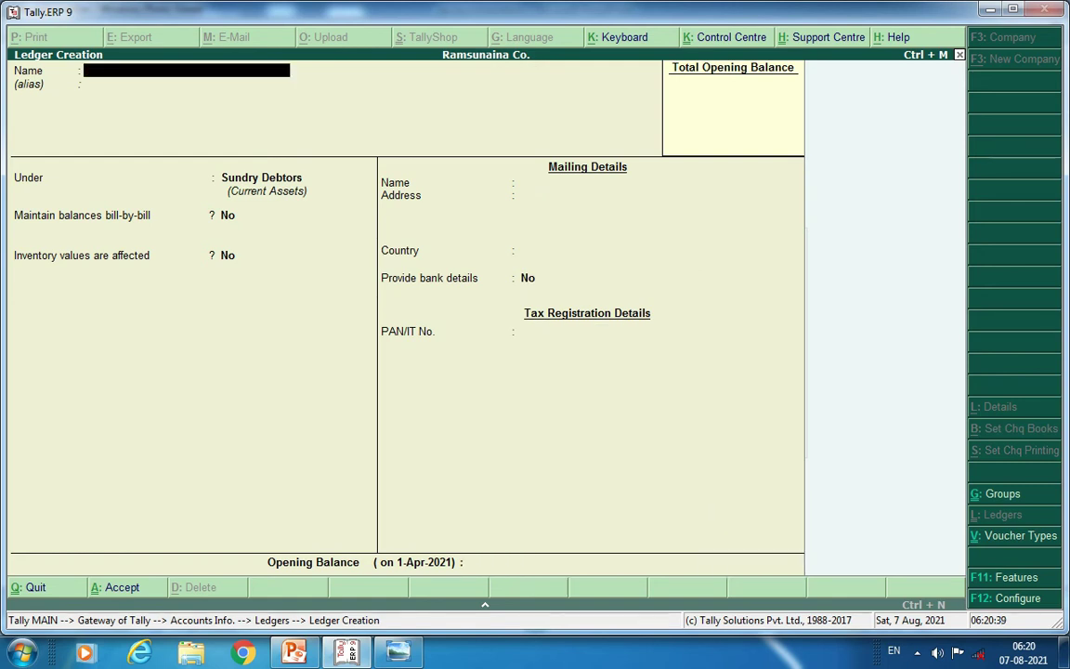
Create a ledger named Sales under Sales Accounts with inventory values affected set to Yes and no opening balance.
type("Sales")
key("Return")
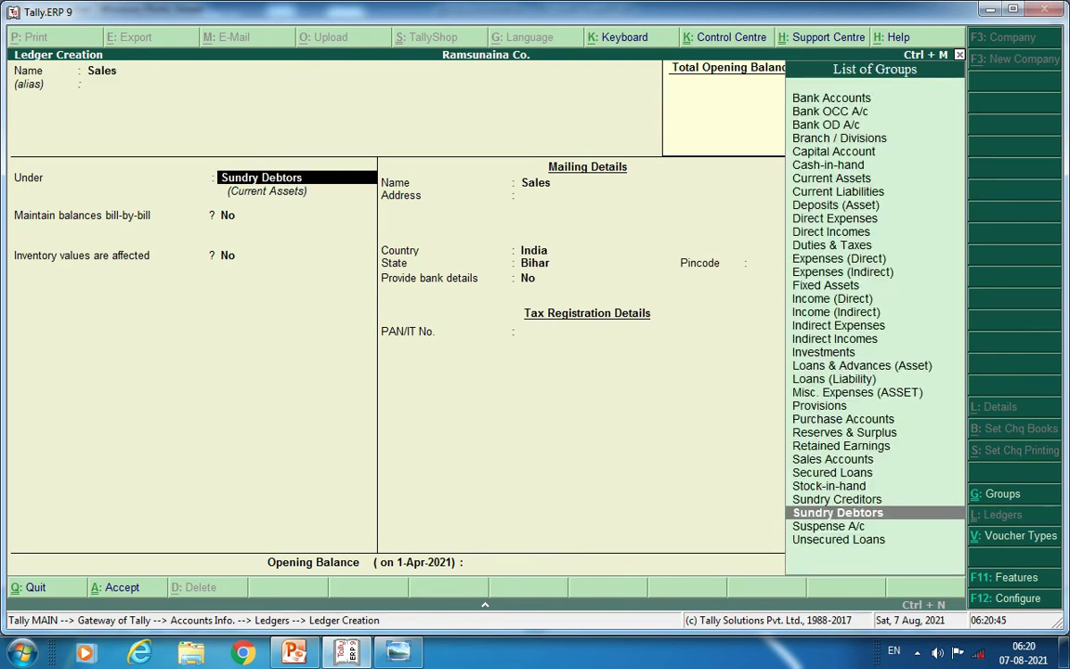
type("Sale")
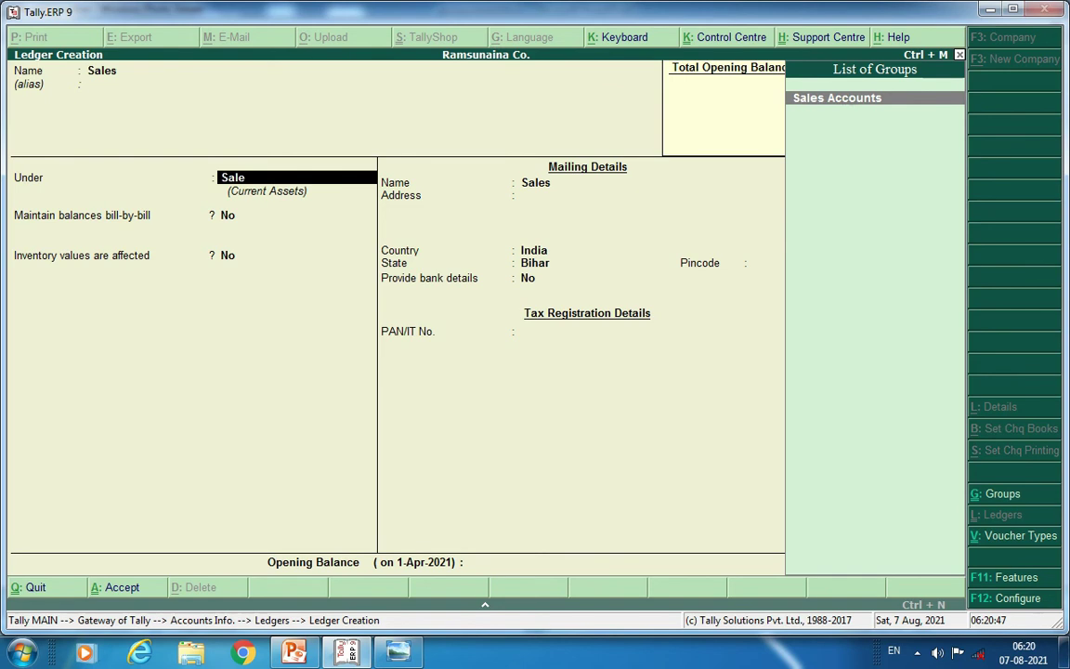
key("Return")
key("Return")
key("Return")
key("Return")
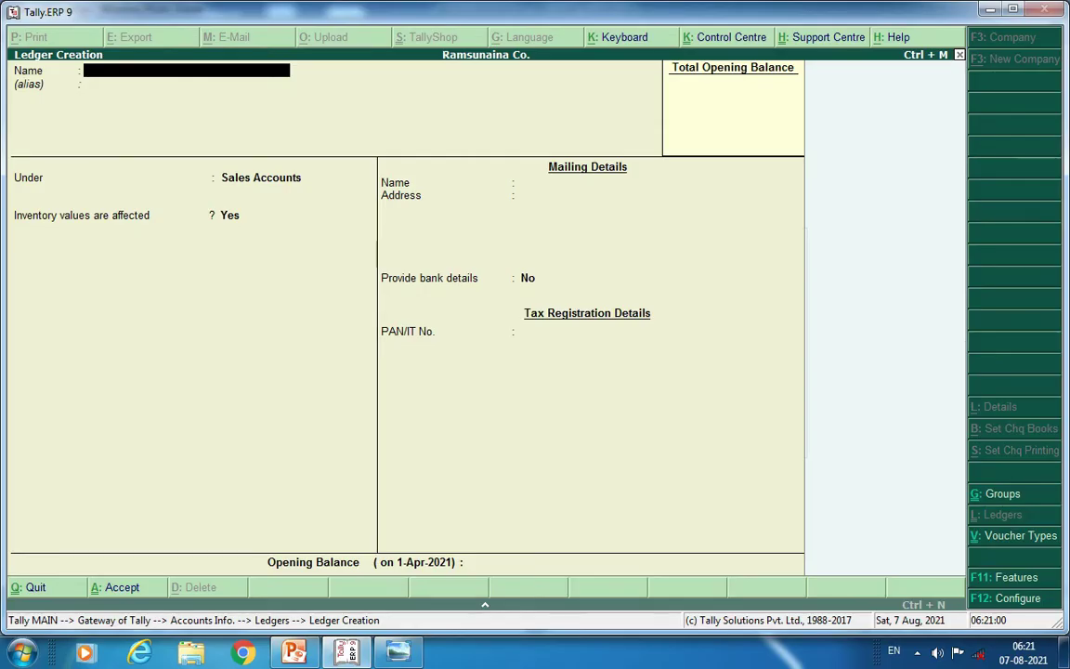
Create a ledger named Sales Return under Sales Accounts with inventory values affected set to Yes, and return to the ledger options.
type("Sales Return")
key("Return")
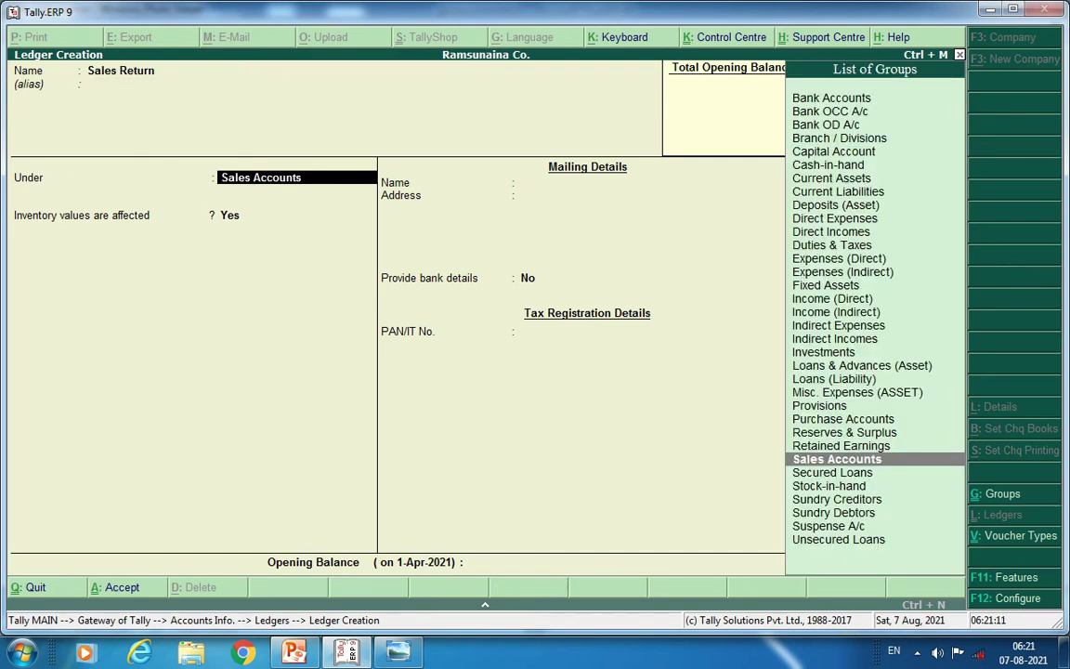
key("Return")
key("Return")
key("Return")
key("Return")
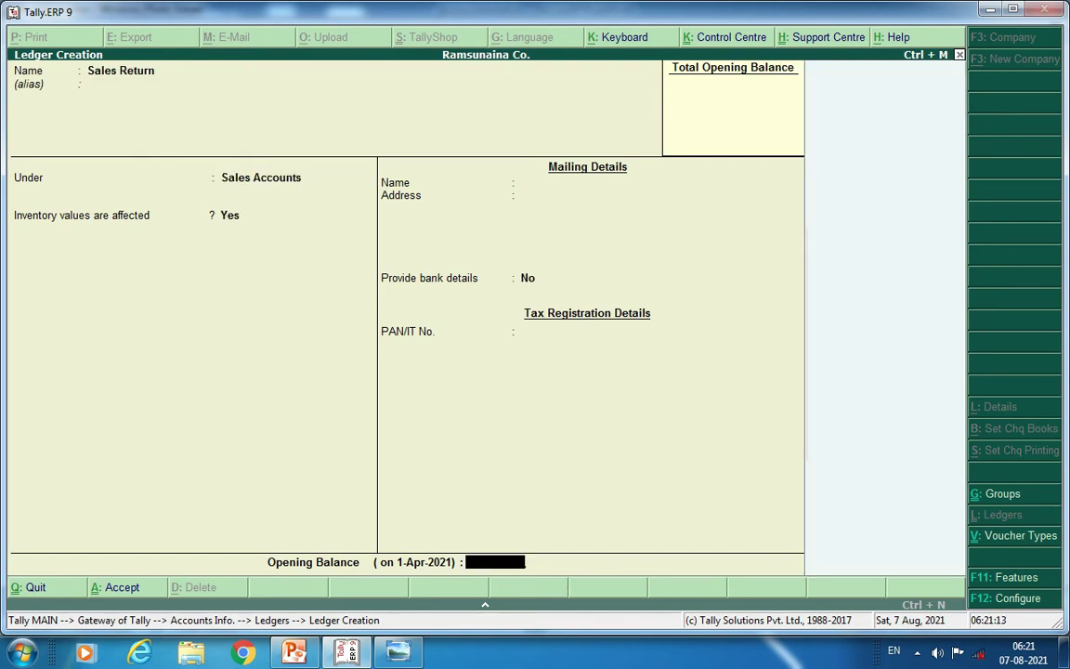
key("Return")
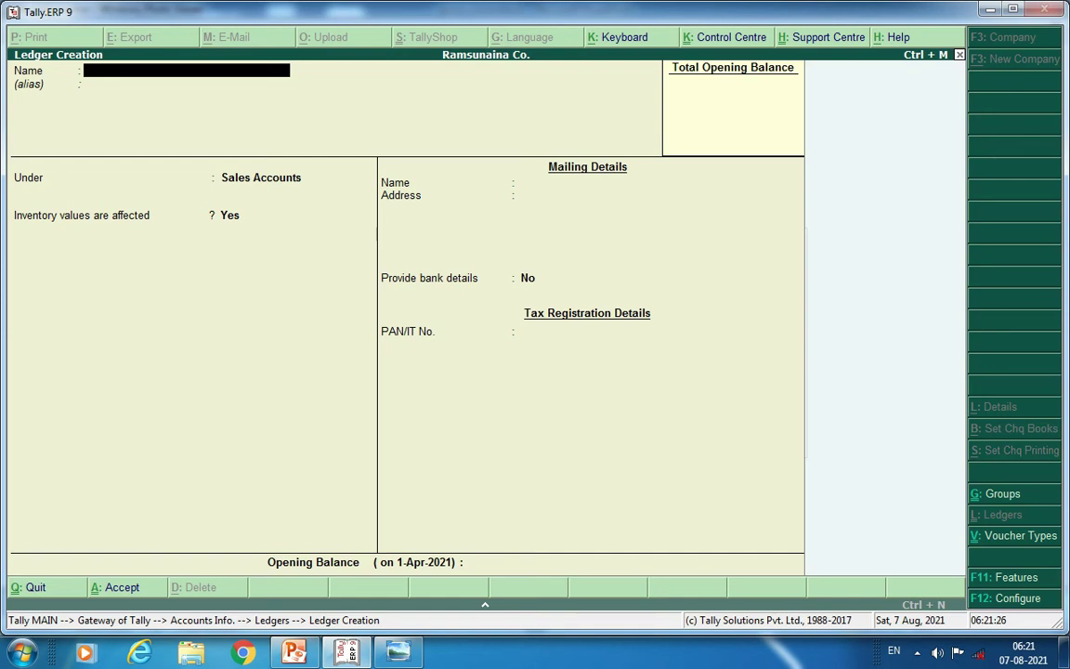
key("Escape")
key("y")
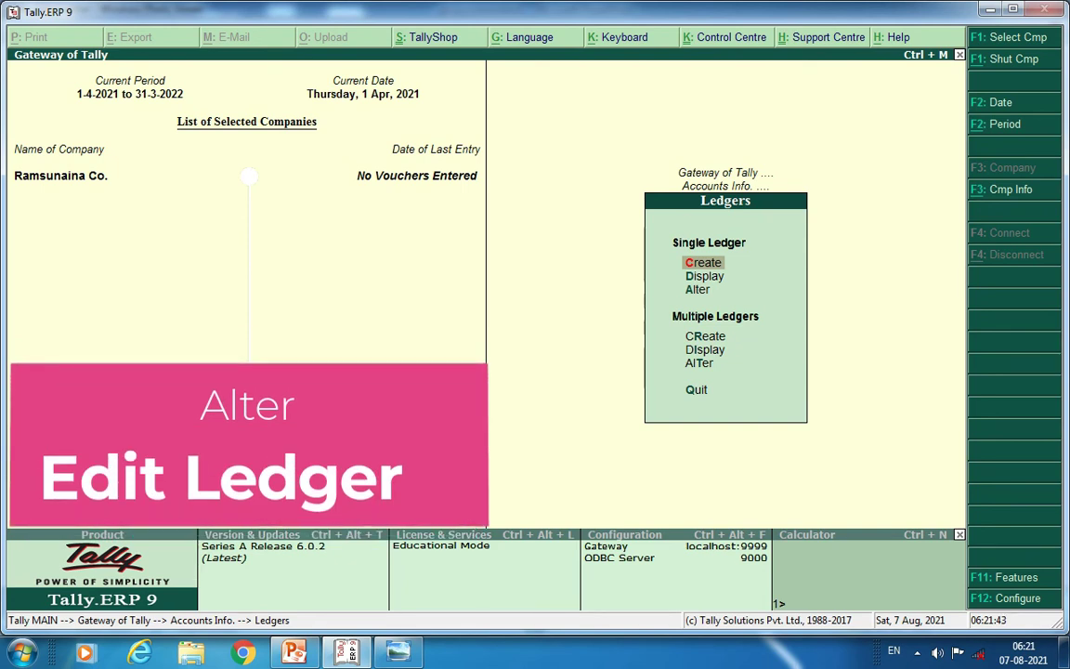
Display the supplier's ledger from the list of ledgers to review its details, and return to the ledger options.
left_click(704, 276)
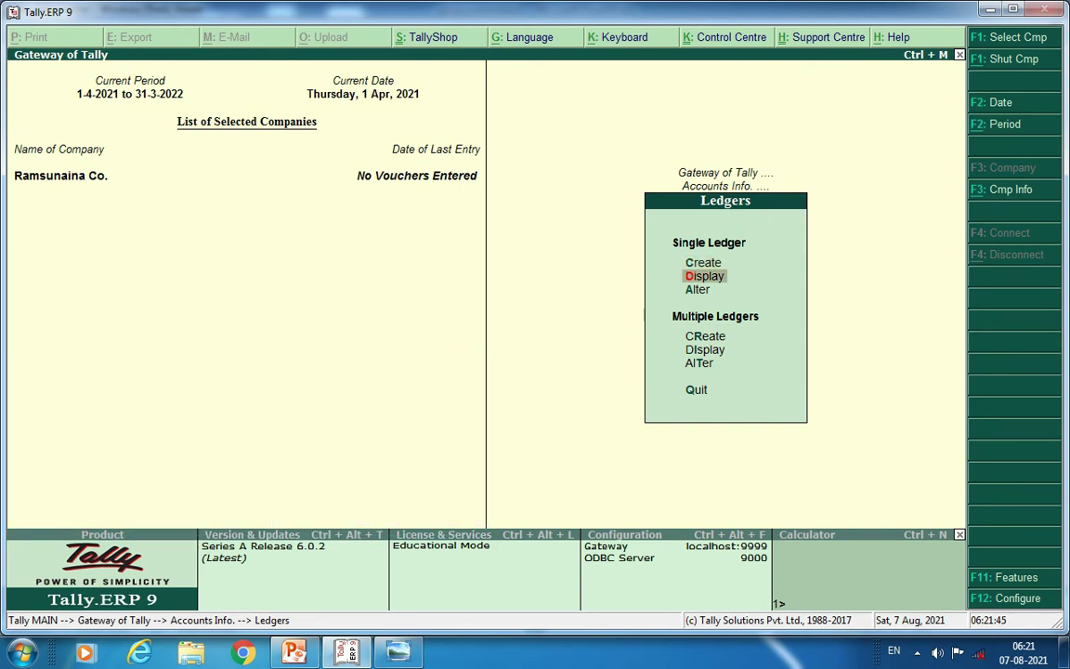
key("Return")
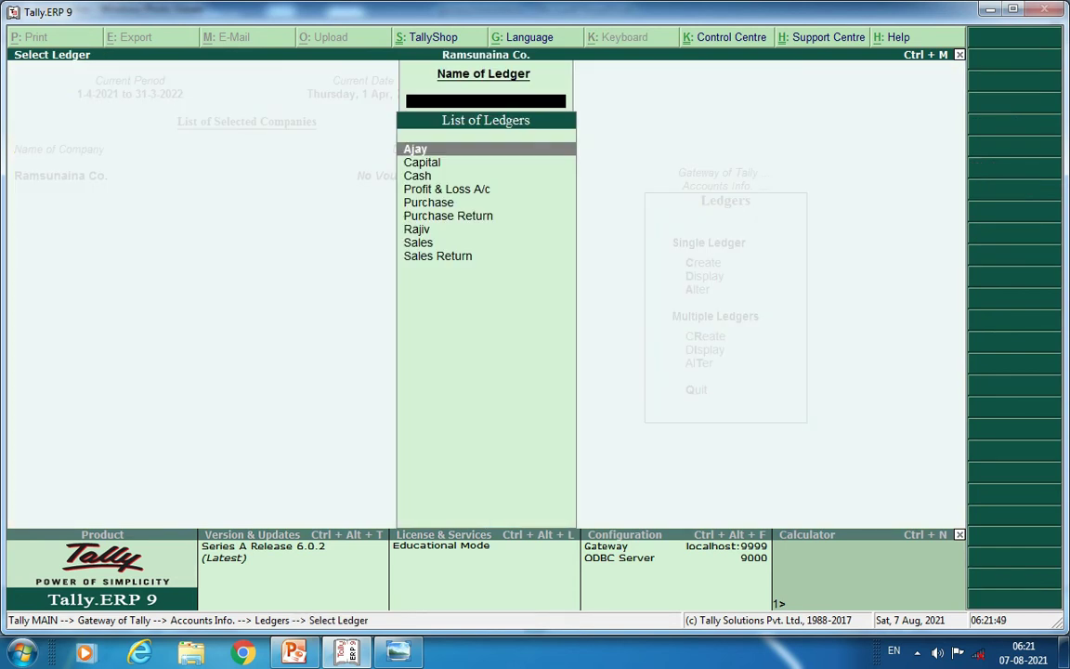
key("Down")
key("Up")
key("Return")
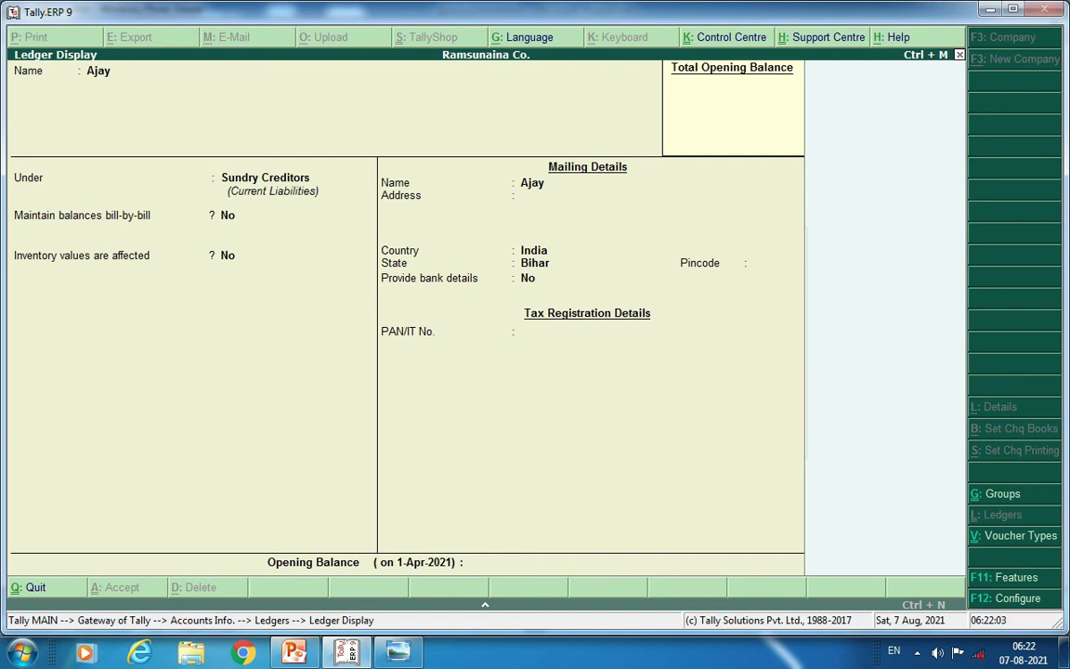
key("Escape")
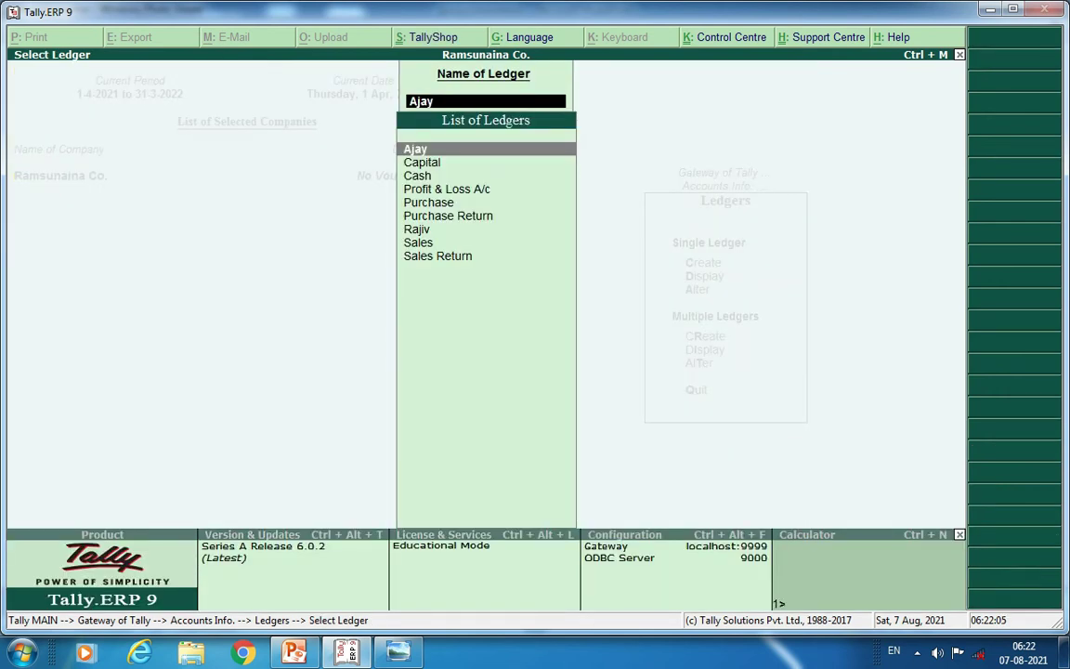
key("Escape")
key("Escape")
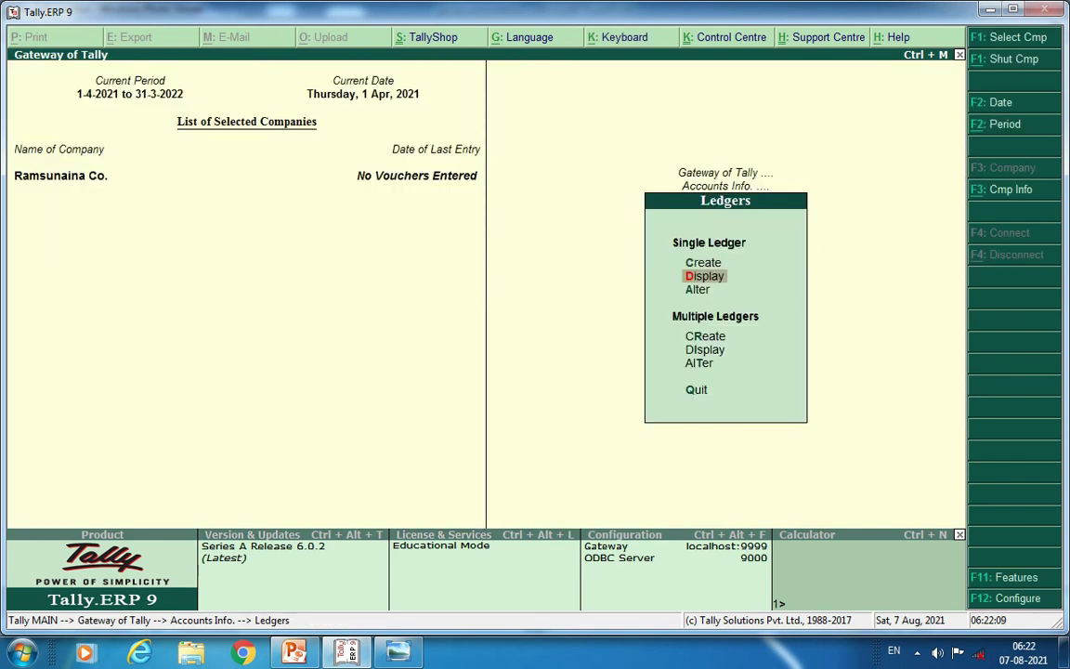
Open the supplier's ledger under Sundry Creditors for single-ledger alteration.
left_click(697, 289)
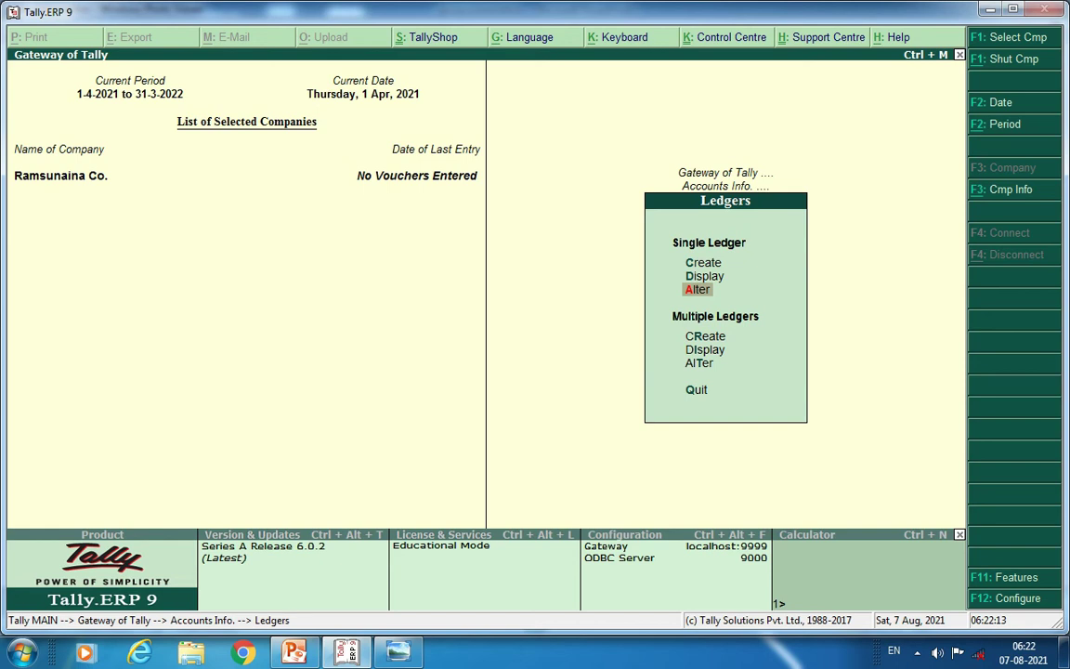
key("Return")
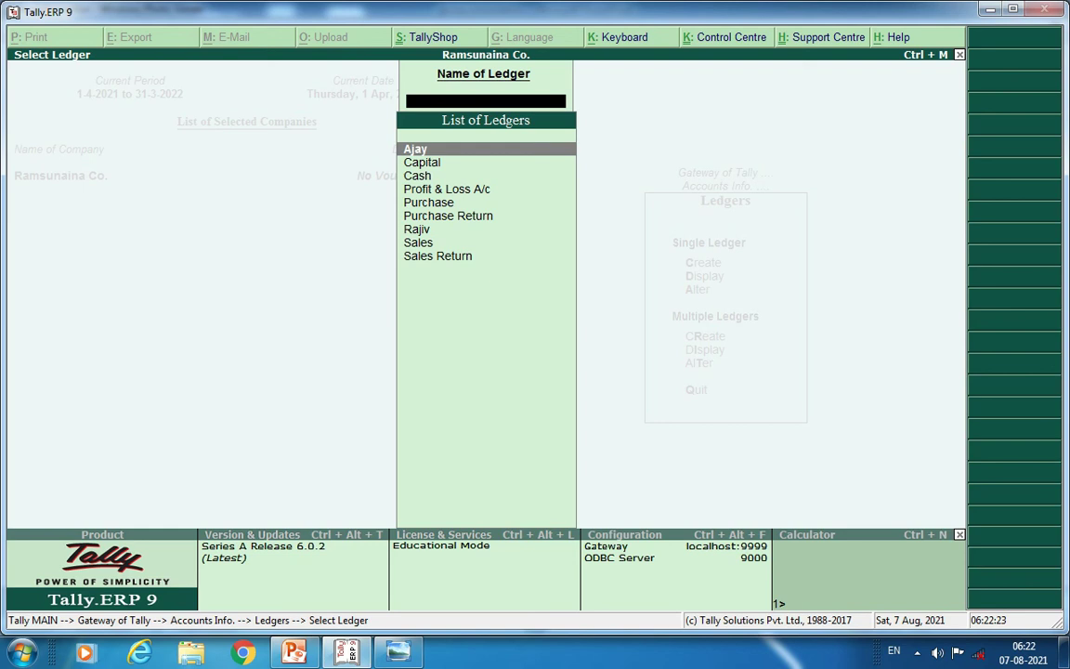
key("Return")
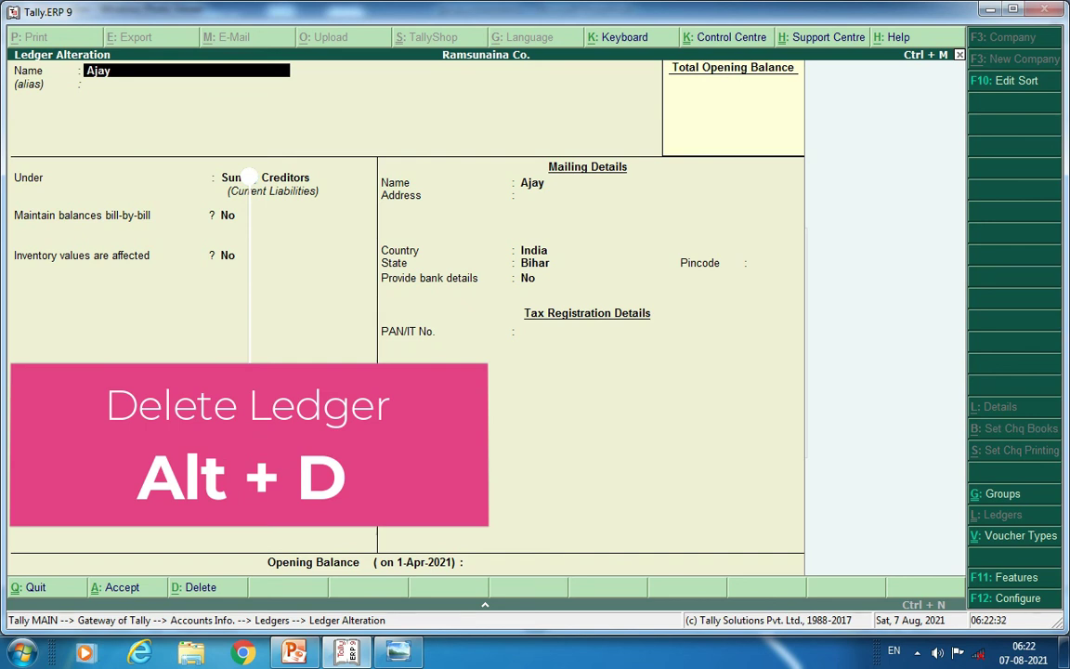
Delete the supplier's ledger under Sundry Creditors and the Capital ledger through single-ledger alteration.
key("alt+d")
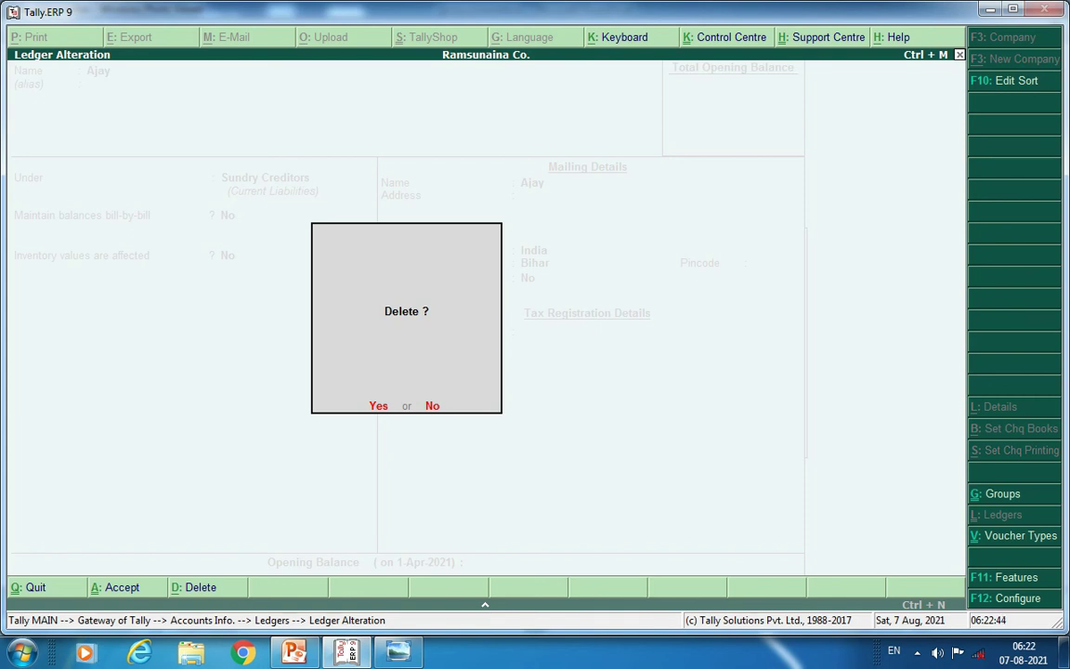
key("y")
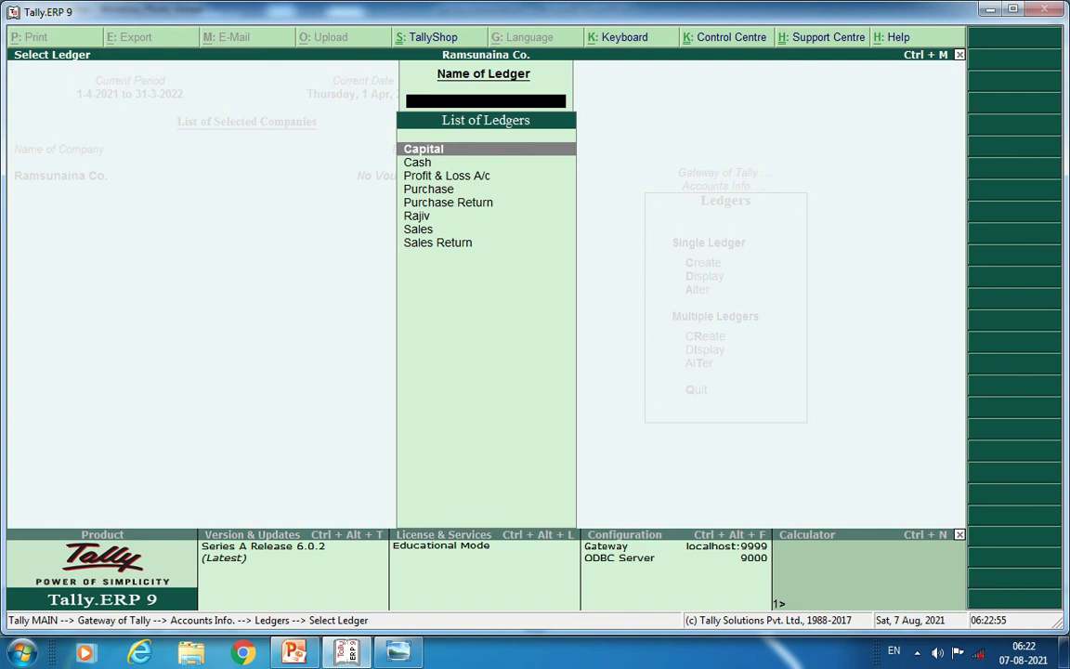
key("Return")
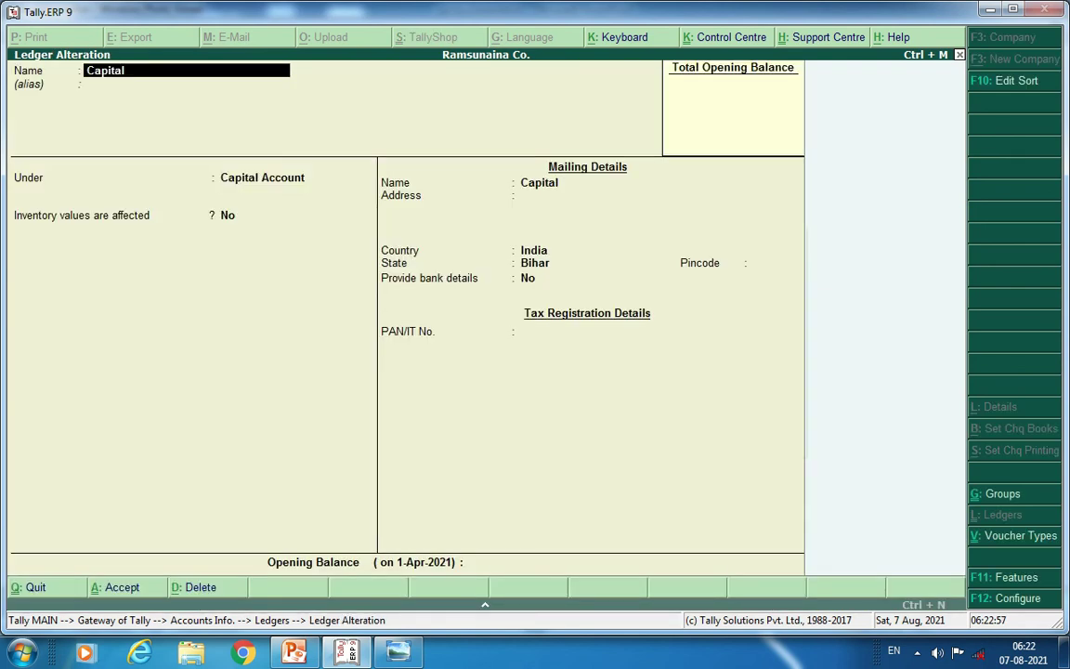
key("alt+d")
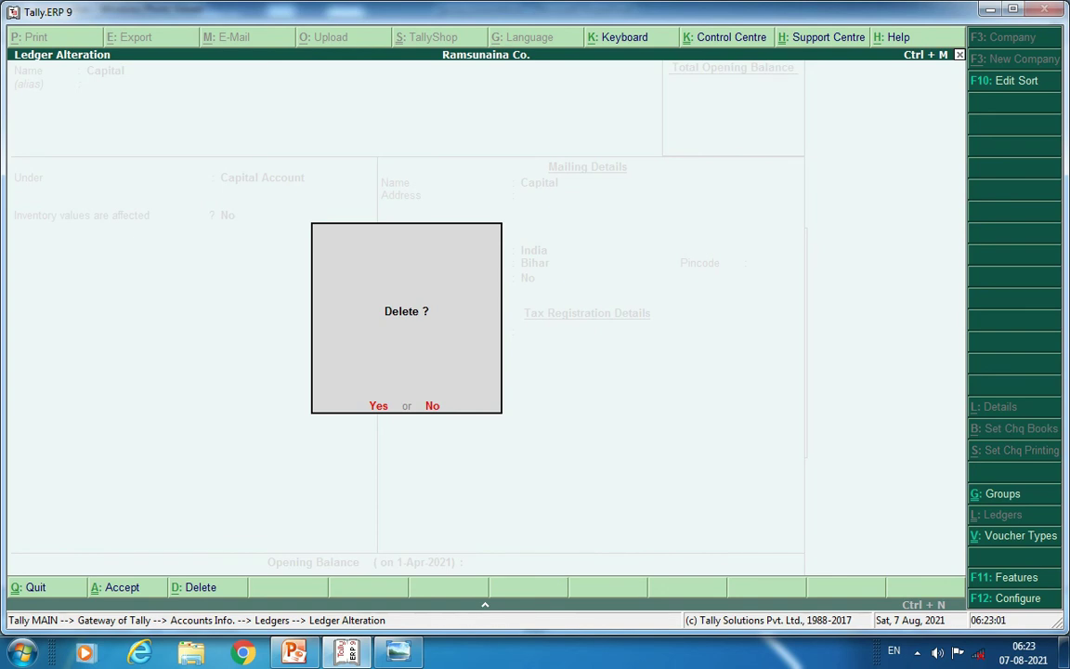
key("y")
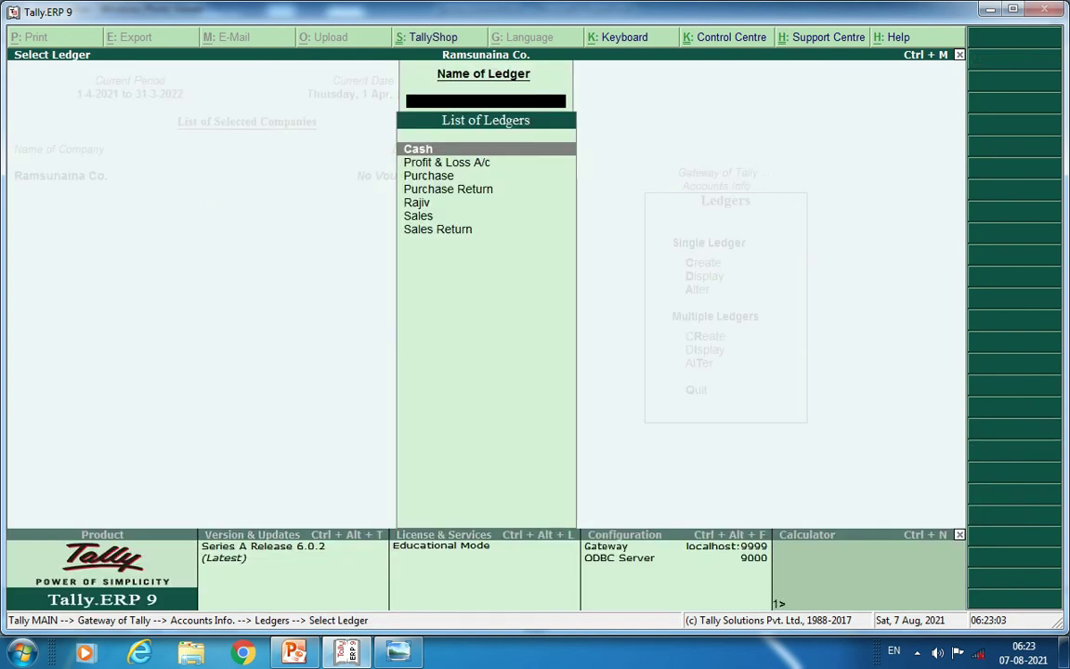
Delete the Purchase and Purchase Return ledgers, and return to the ledger options.
key("Down")
key("Down")
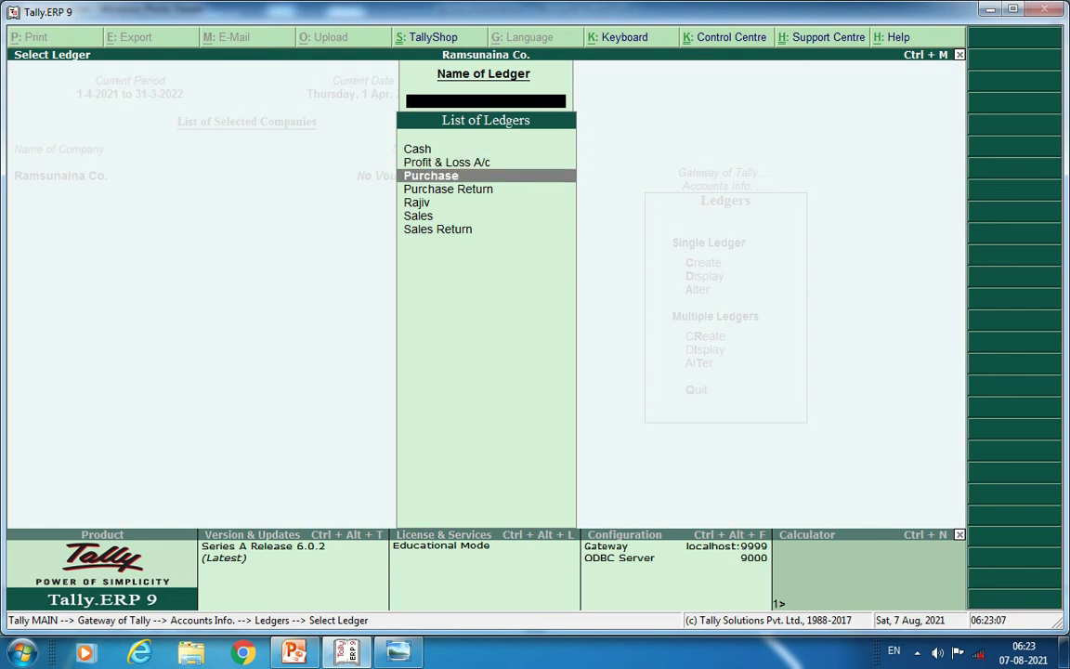
key("Return")
key("alt+d")
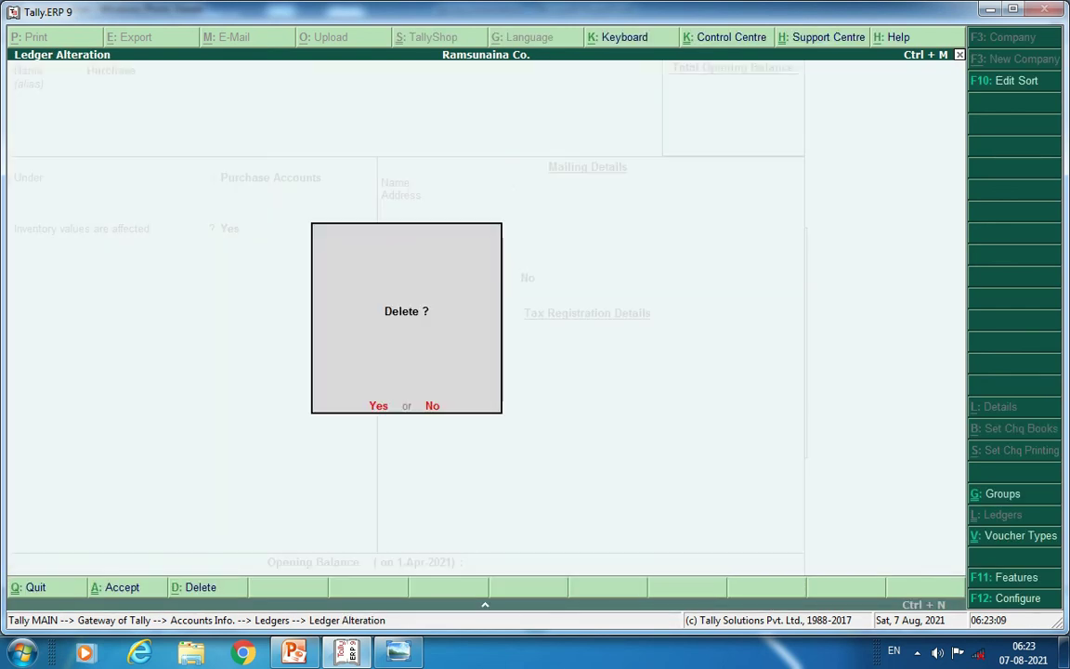
key("Return")
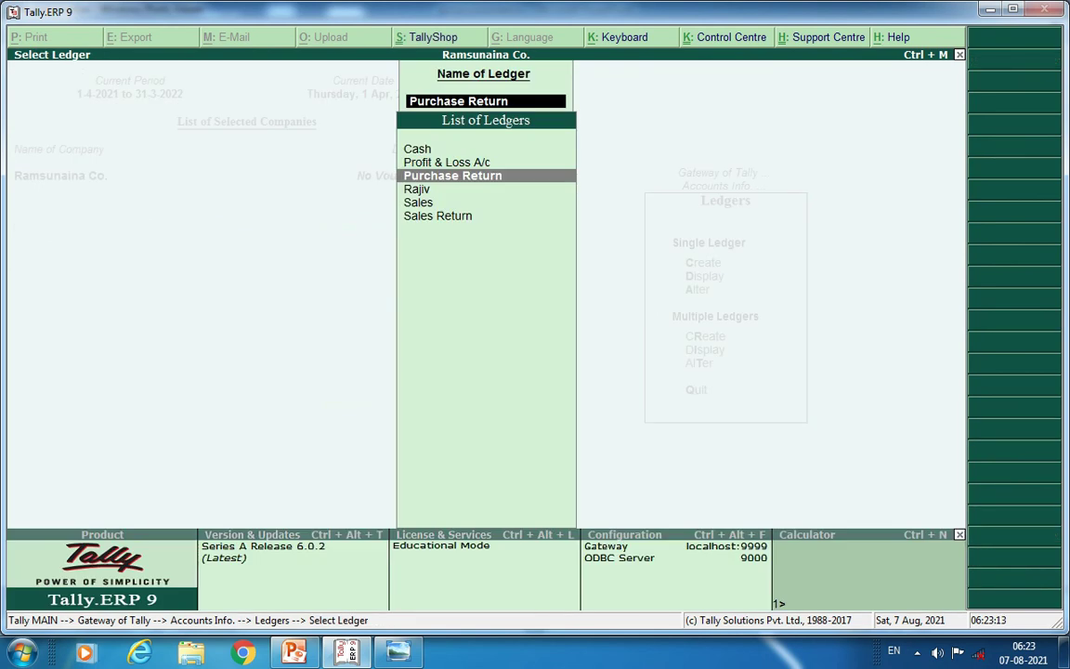
key("Return")
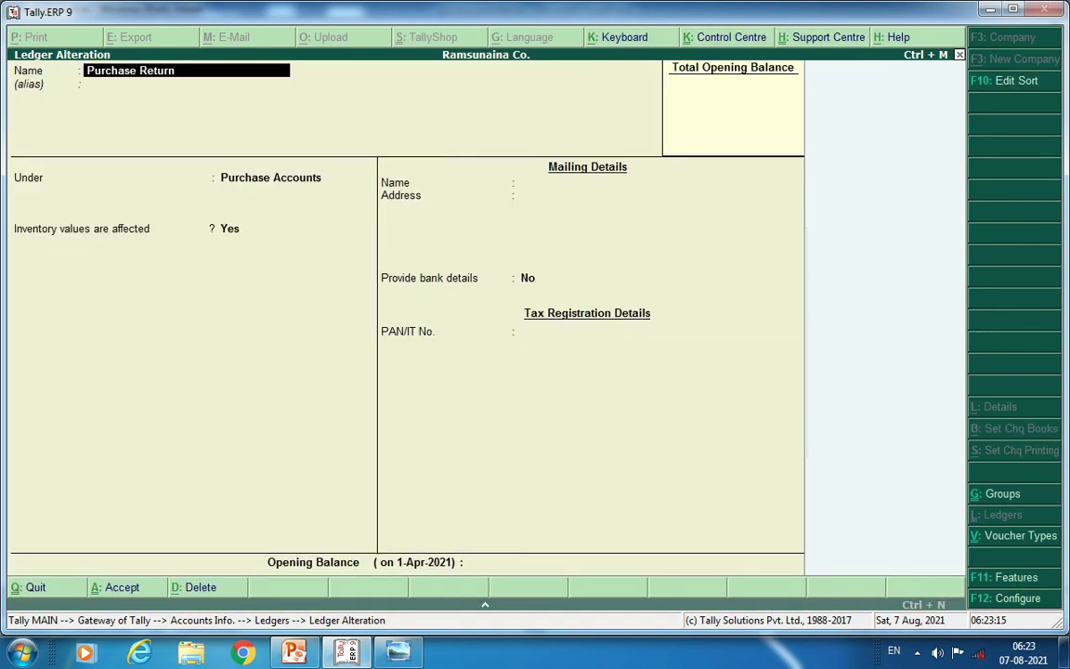
key("alt+d")
key("Return")
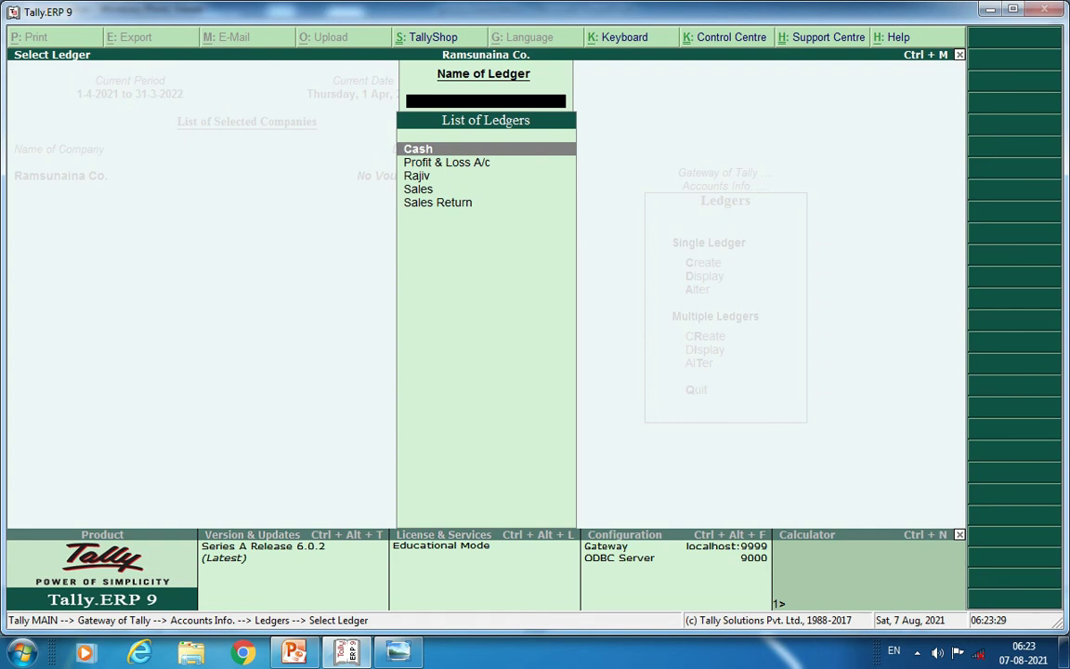
key("Escape")
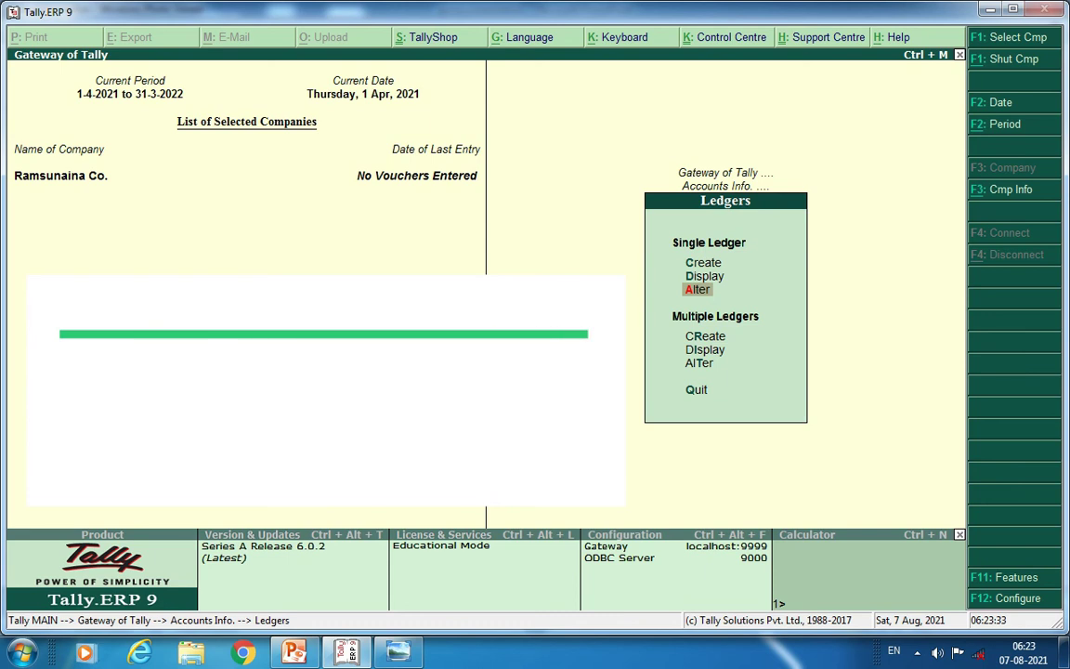
Start multiple-ledger creation for All Items and add a Purchase ledger under Purchase Accounts with no opening balance.
left_click(705, 336)
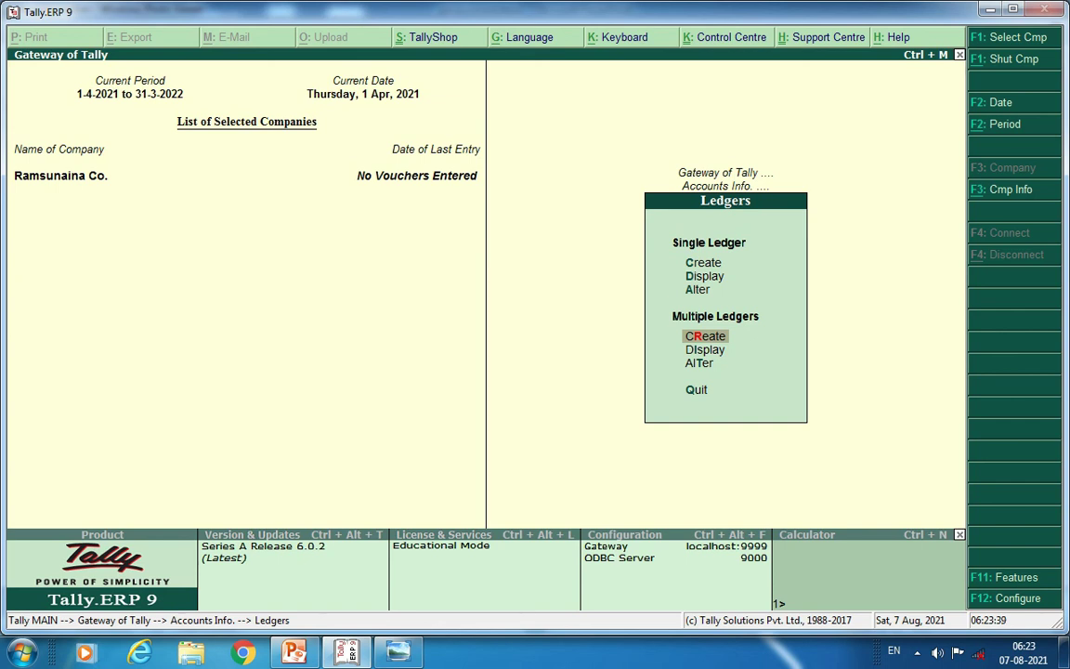
key("Return")
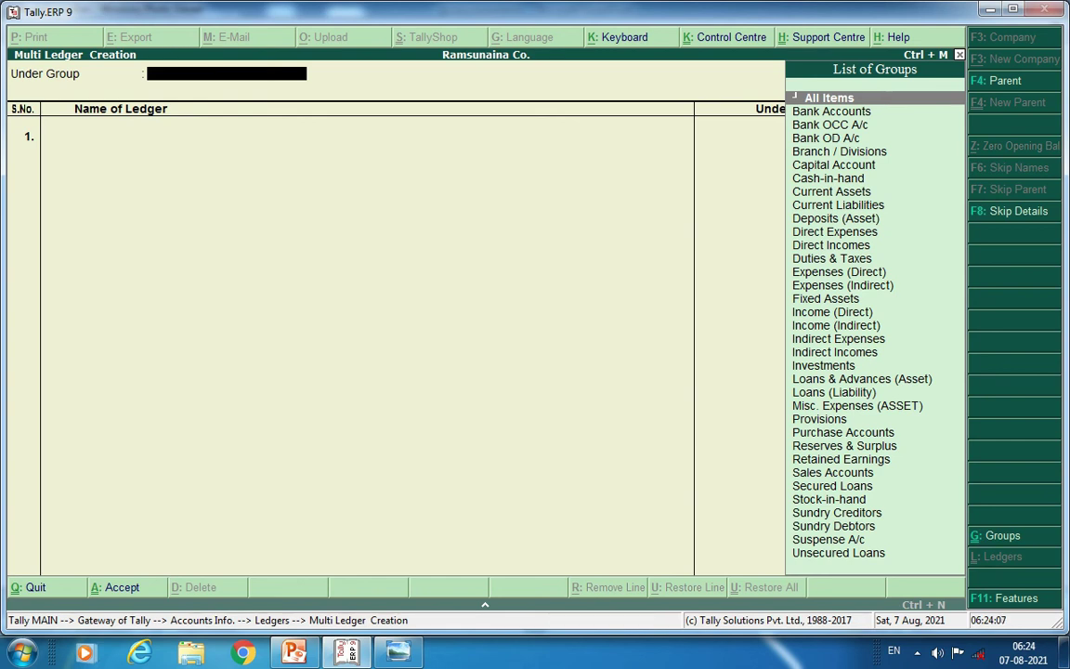
key("Return")
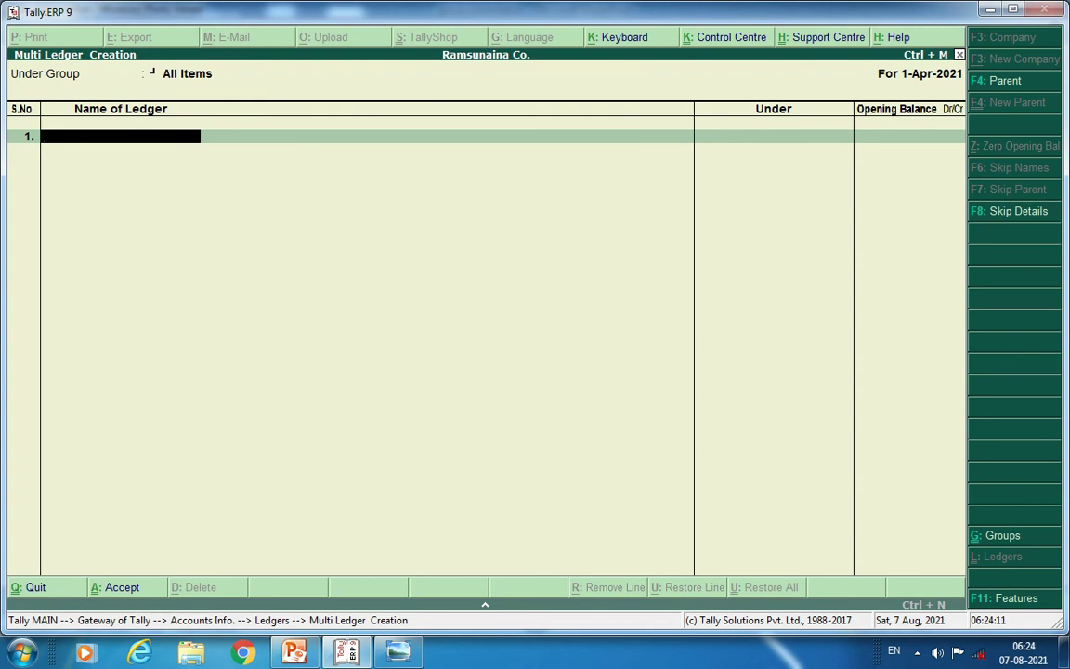
type("Purchase")
key("Return")
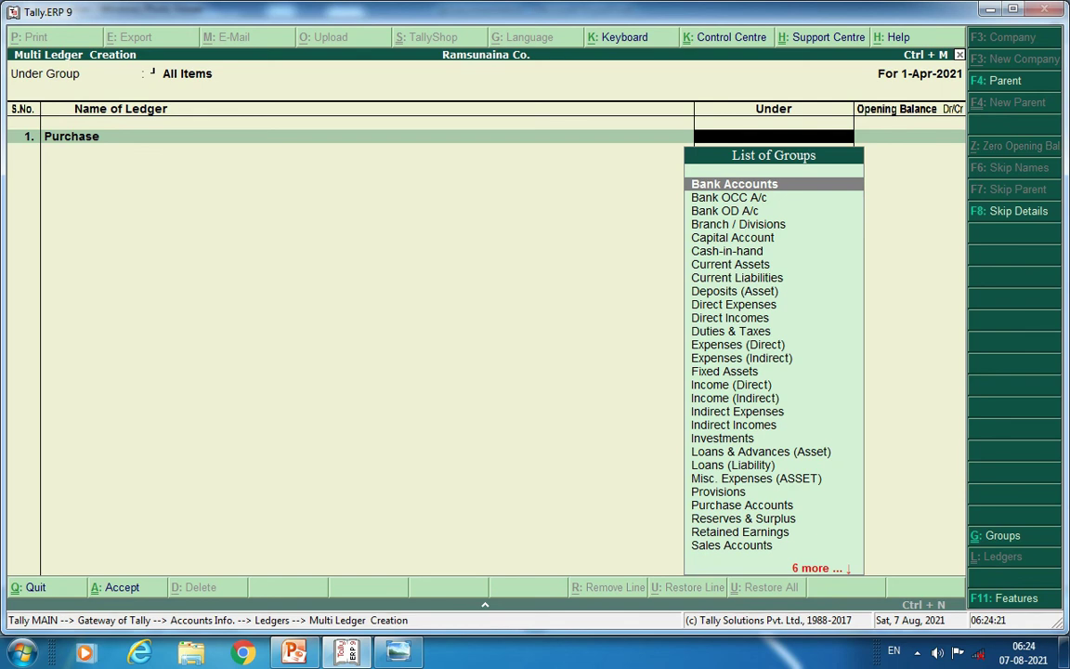
type("Pu")
key("Return")
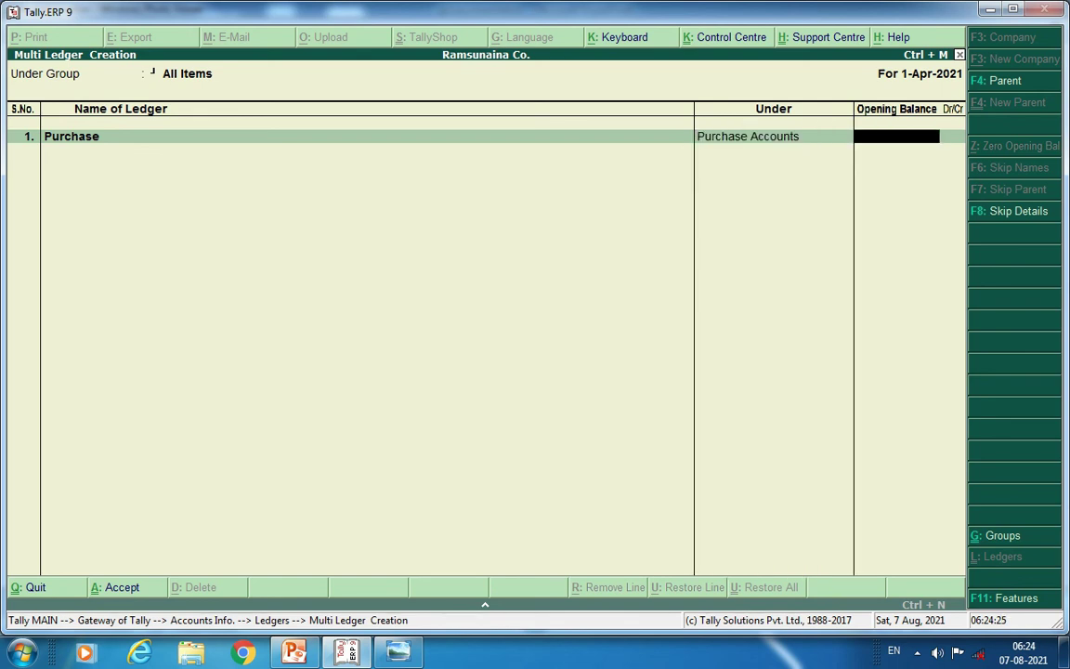
key("Return")
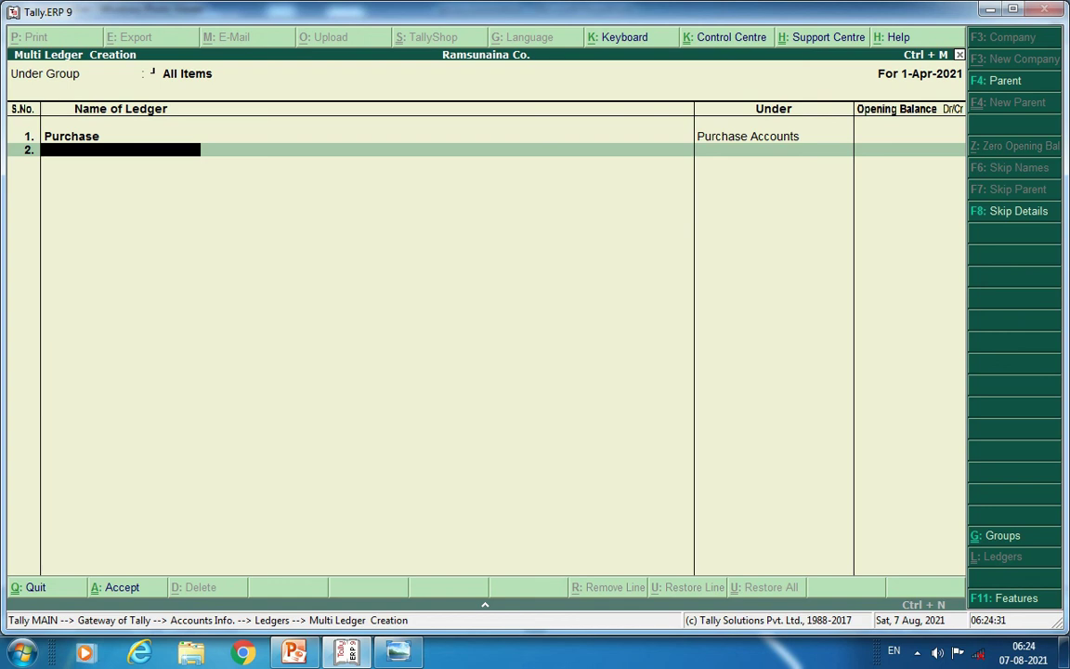
Add a second ledger named Purchase Return under Purchase Accounts with no opening balance.
type("Purchase Return")
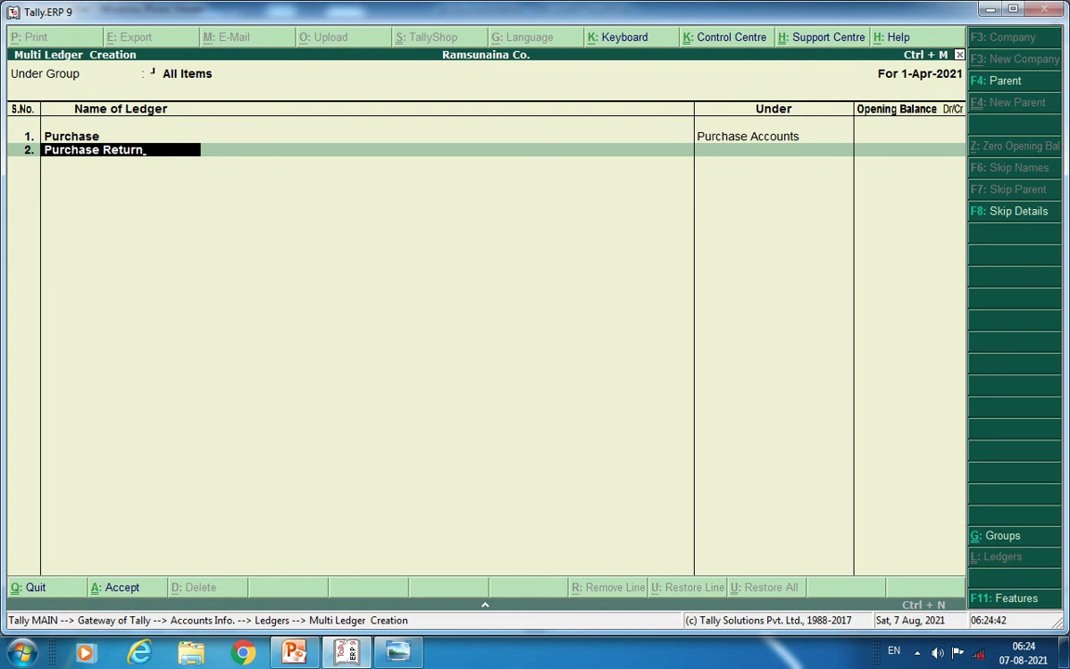
key("Return")
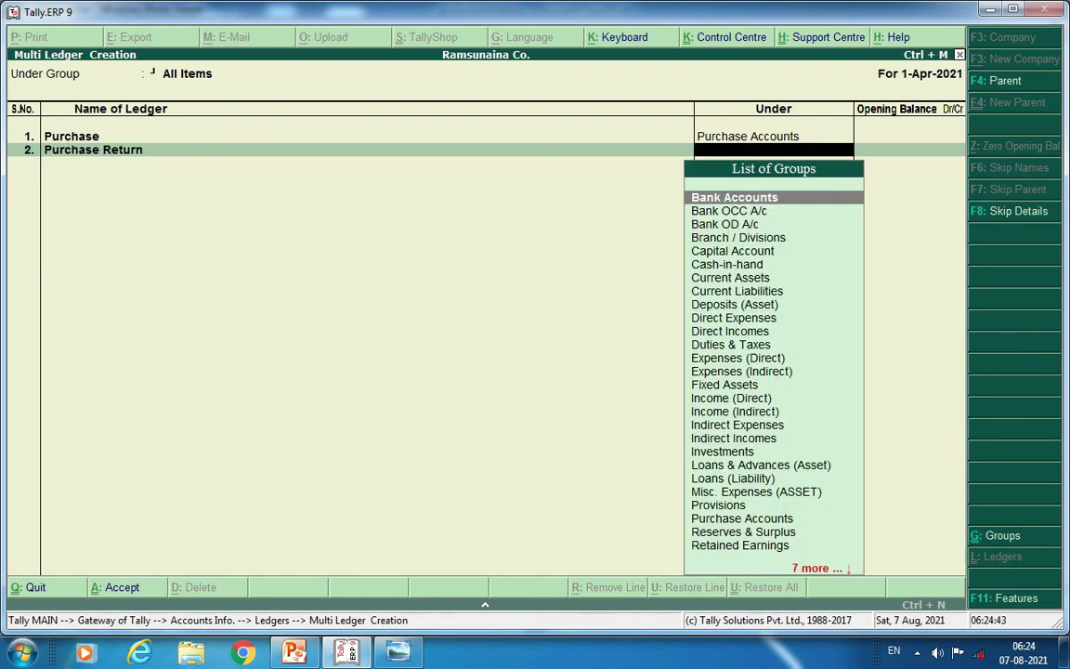
type("P")
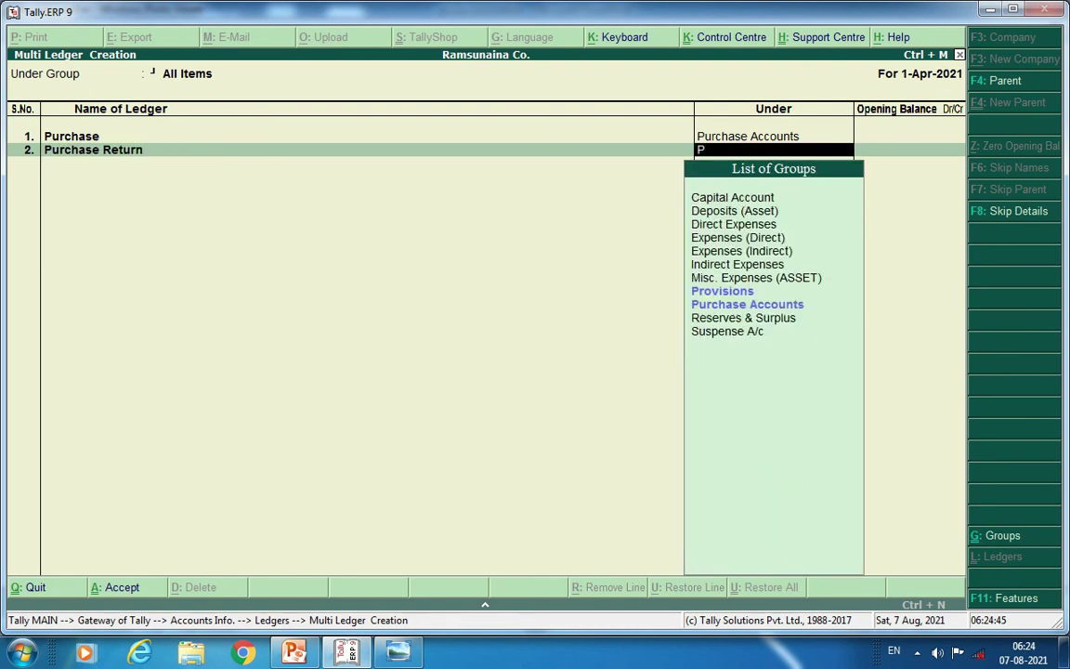
key("Down")
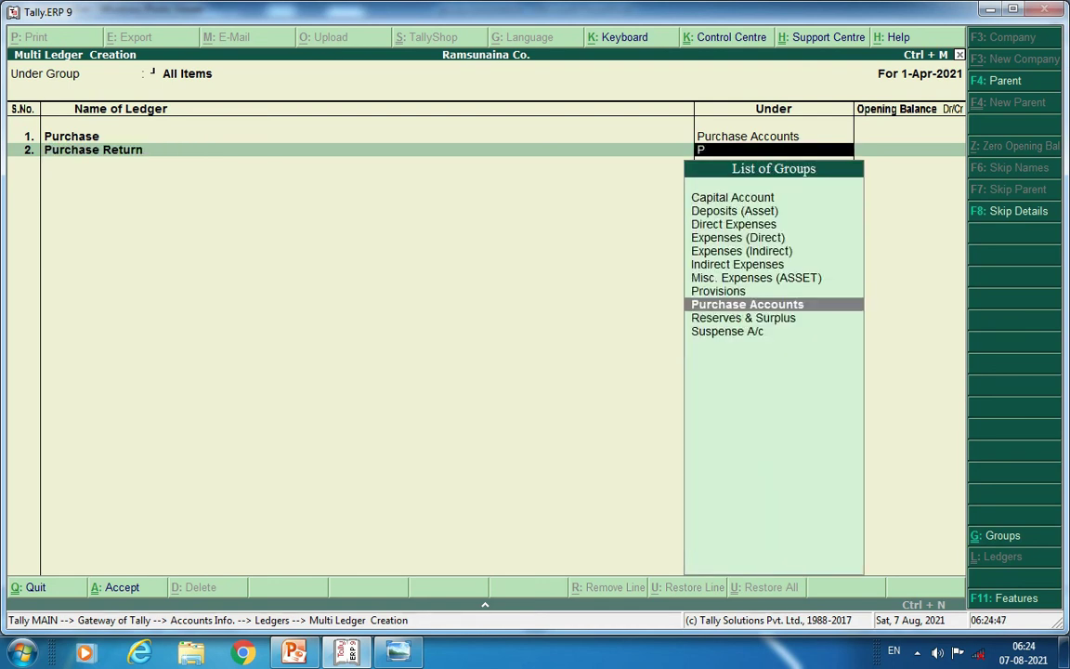
key("Return")
key("Return")
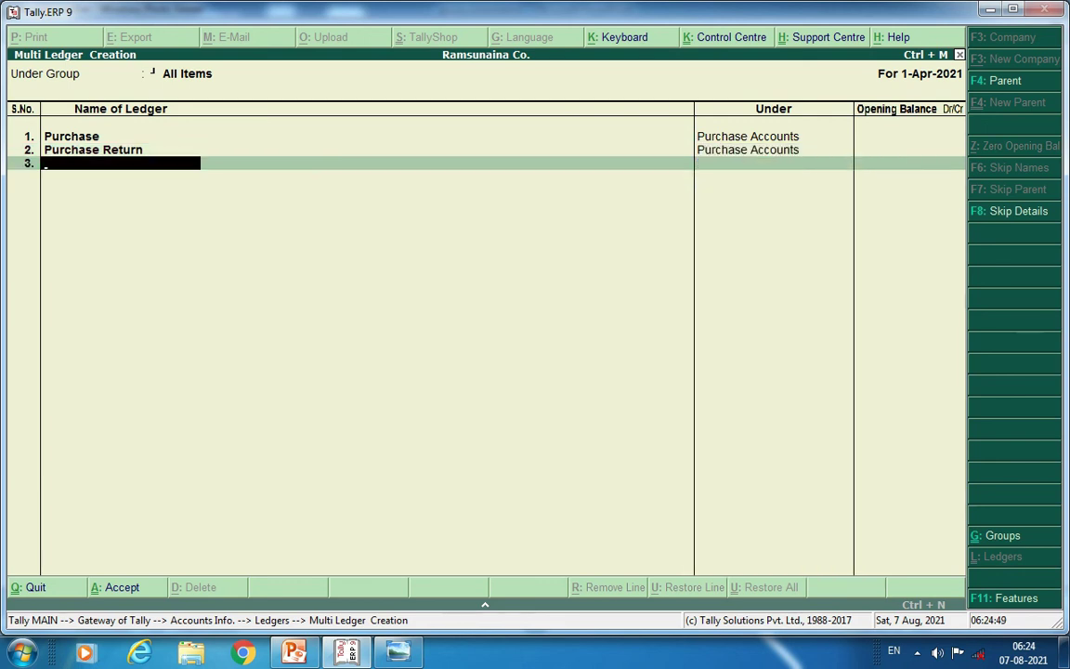
Add a third ledger named Capital under Capital Account with no opening balance.
type("Capital")
key("Return")
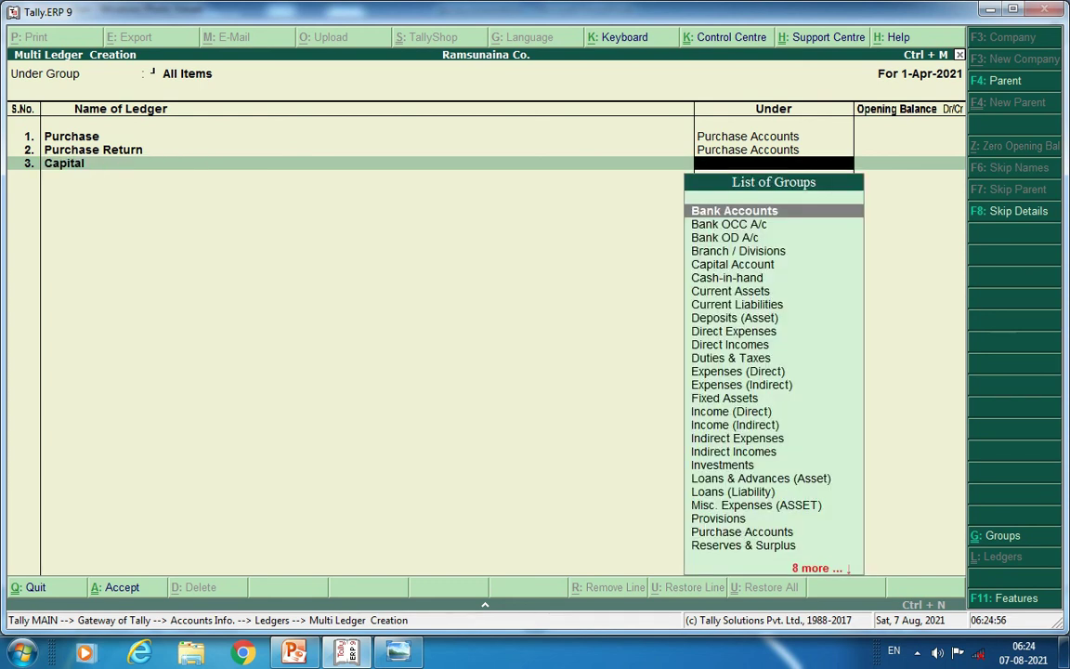
type("Capital")
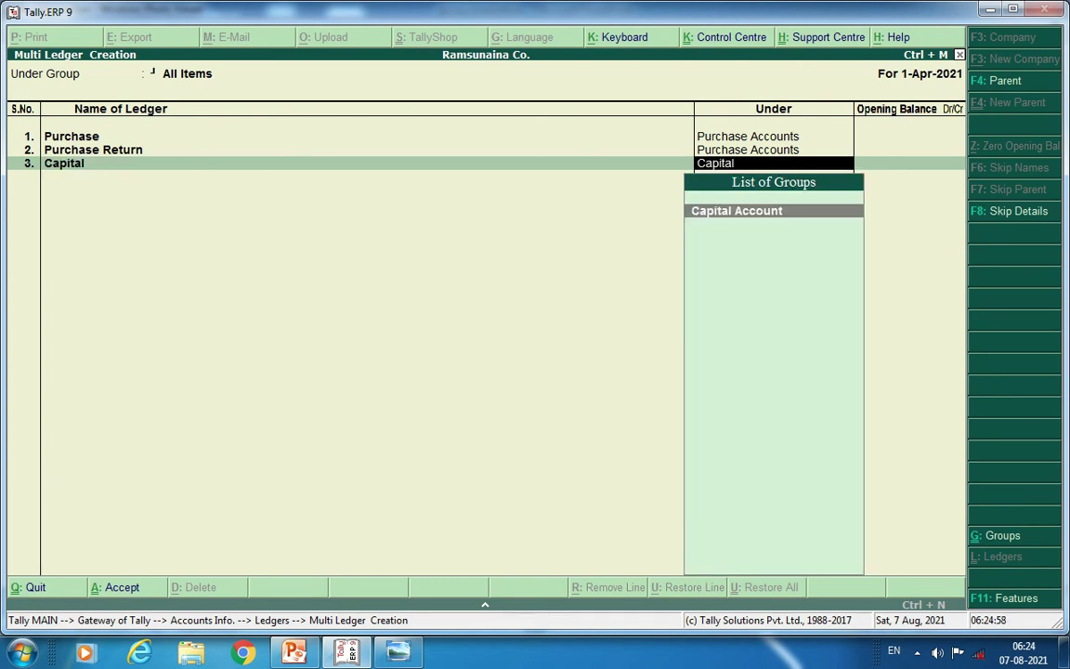
key("Return")
key("Return")
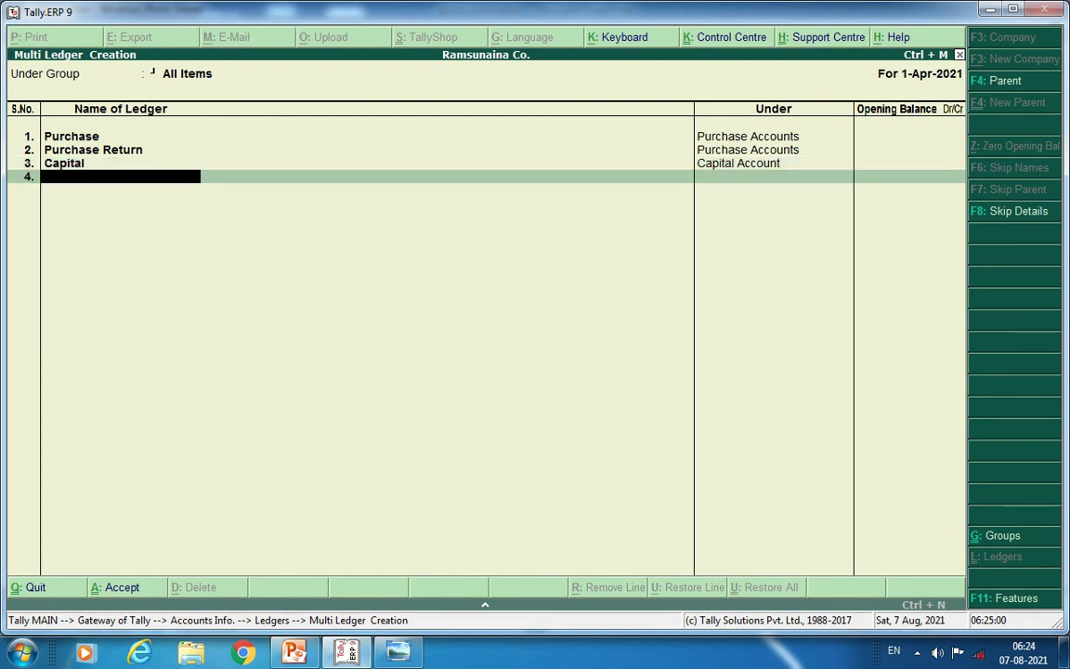
Add the supplier's ledger by name under Sundry Creditors with no opening balance, and accept the multiple-ledger creation.
type("Ajay")
key("Return")
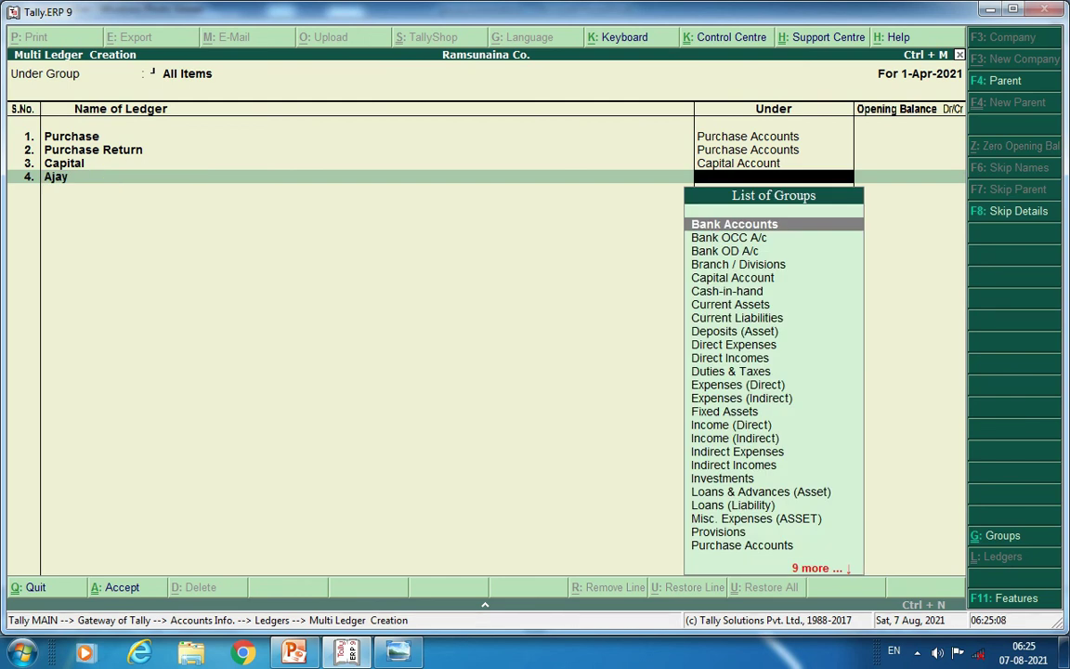
type("Su")
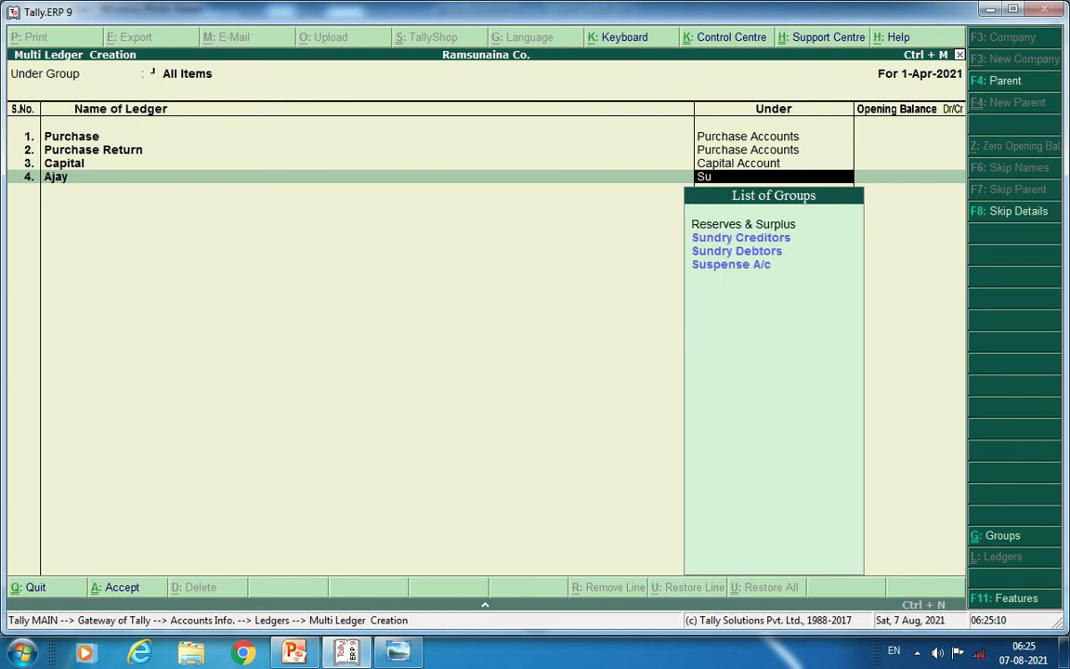
key("Return")
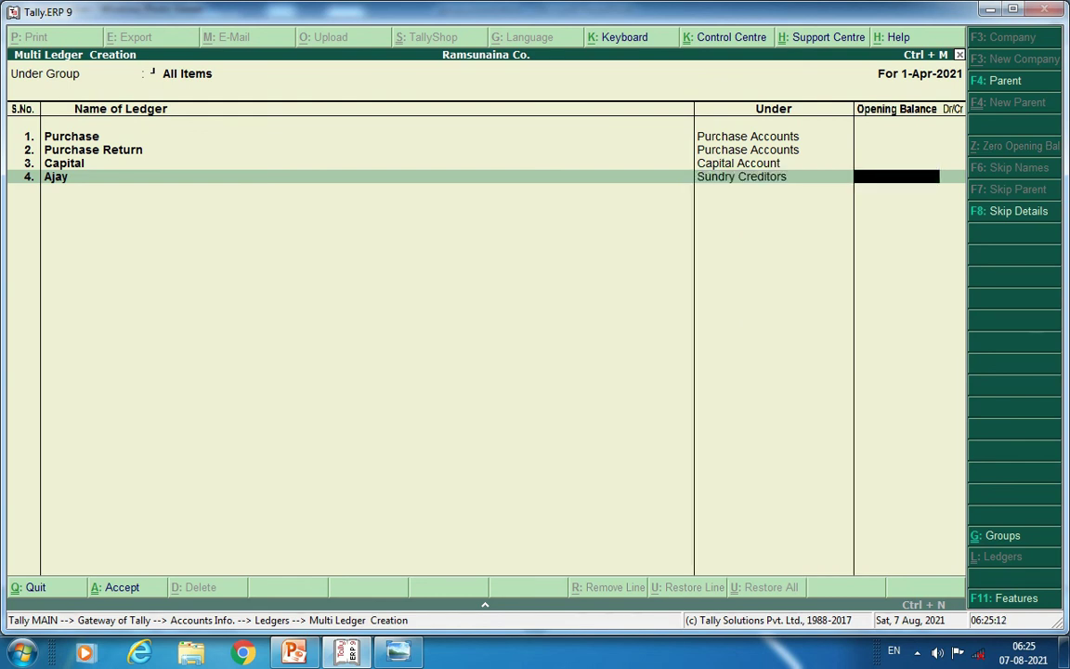
key("Return")
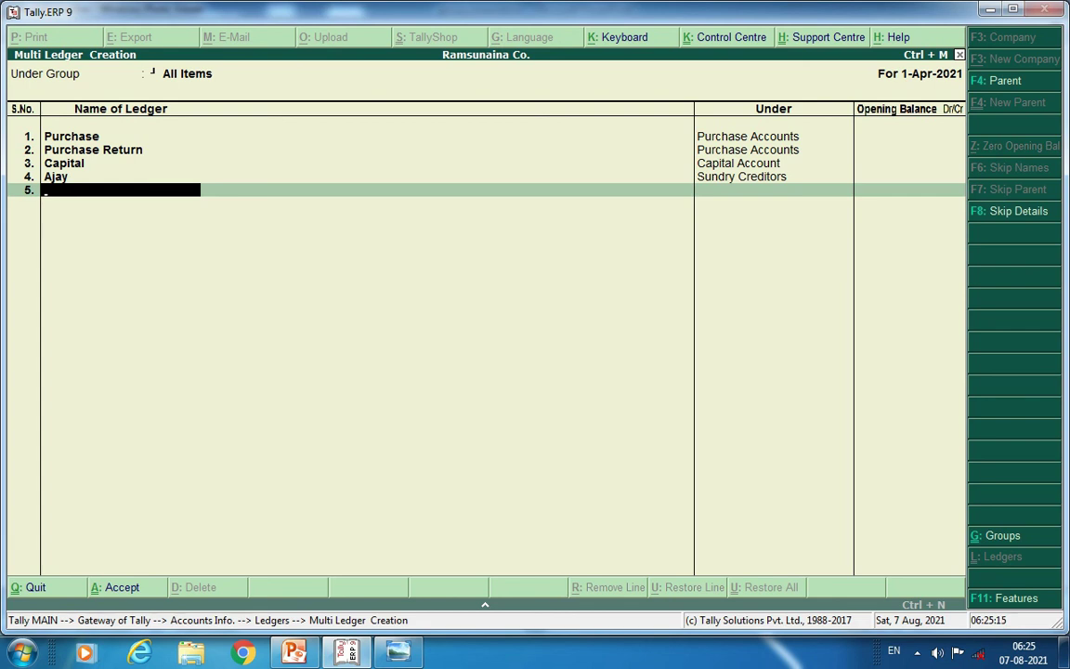
key("Return")
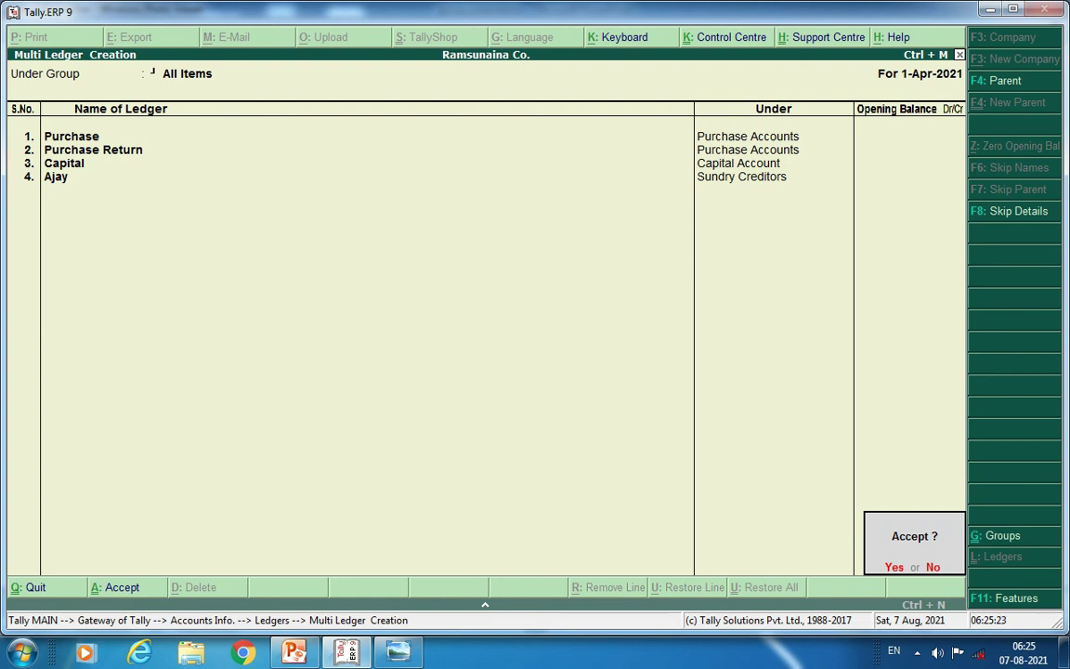
key("y")
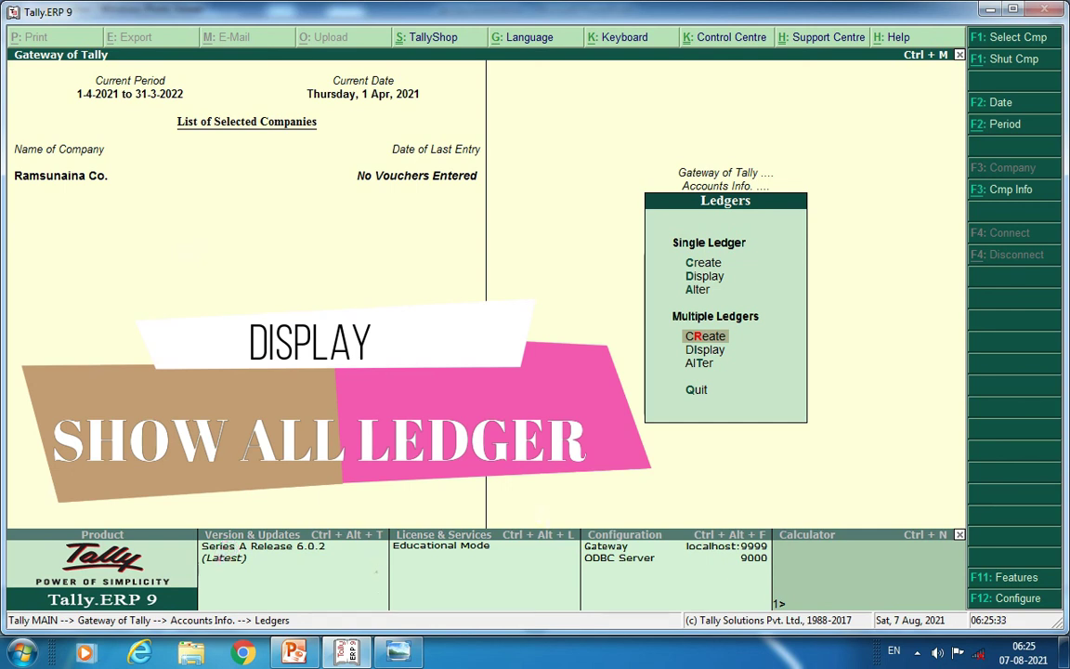
Display multiple ledgers for All Items to review every ledger and its group, and return to the group selection.
key("Down")
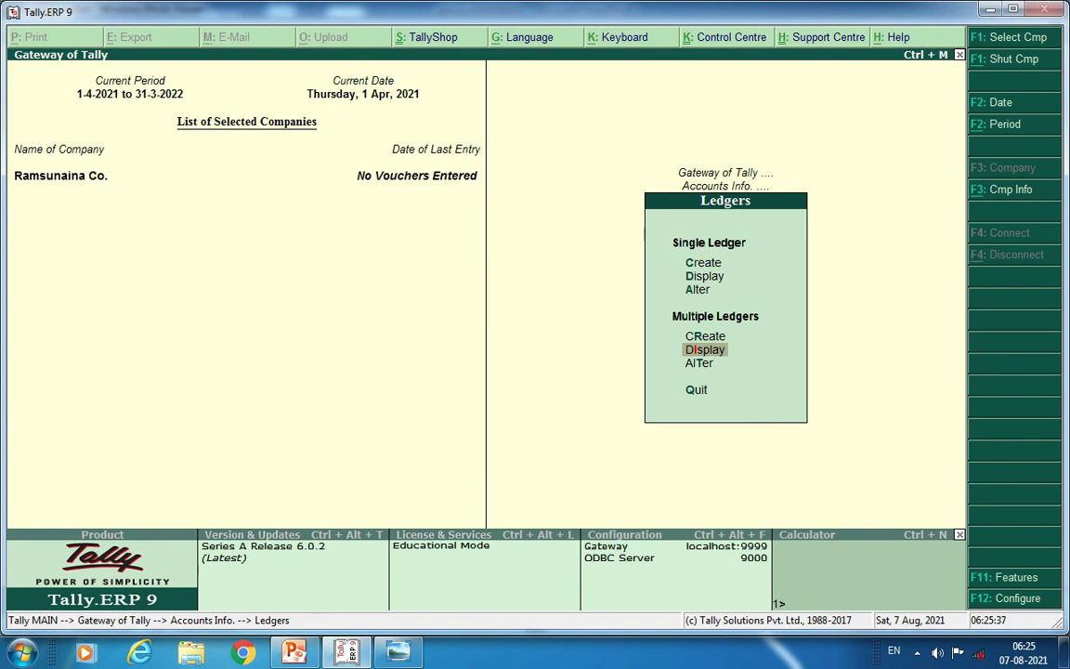
key("Return")
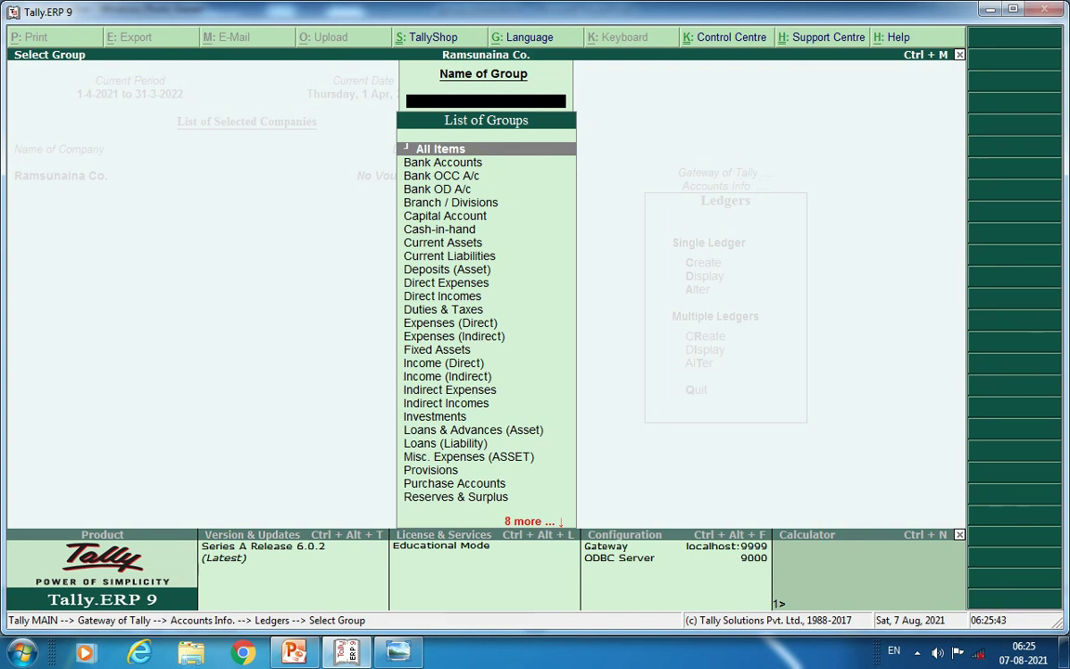
key("Return")
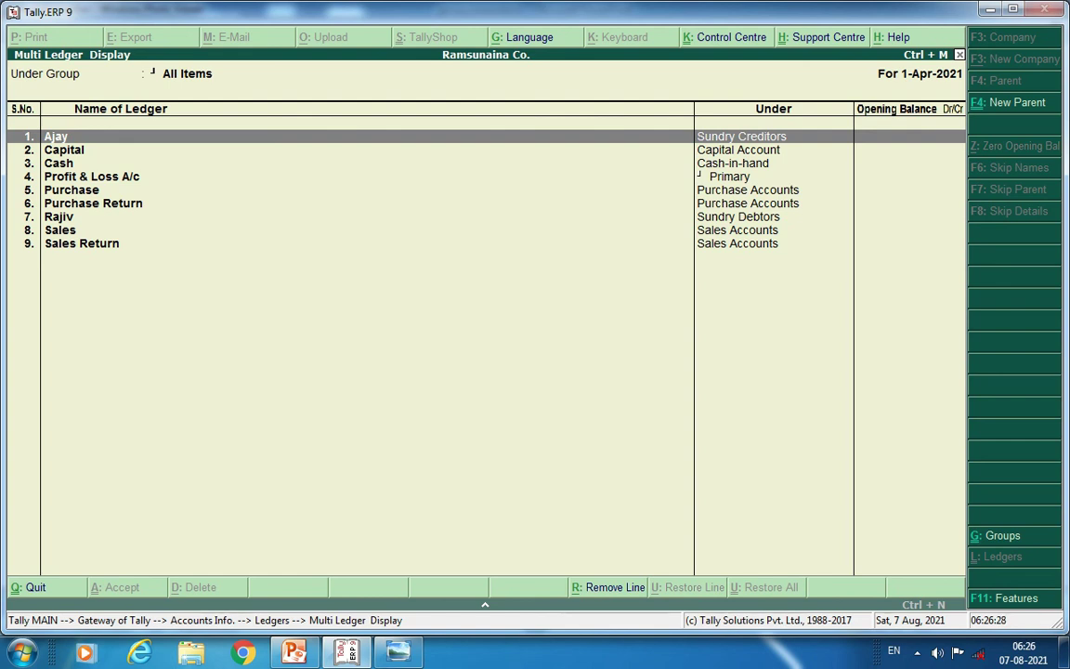
key("Escape")
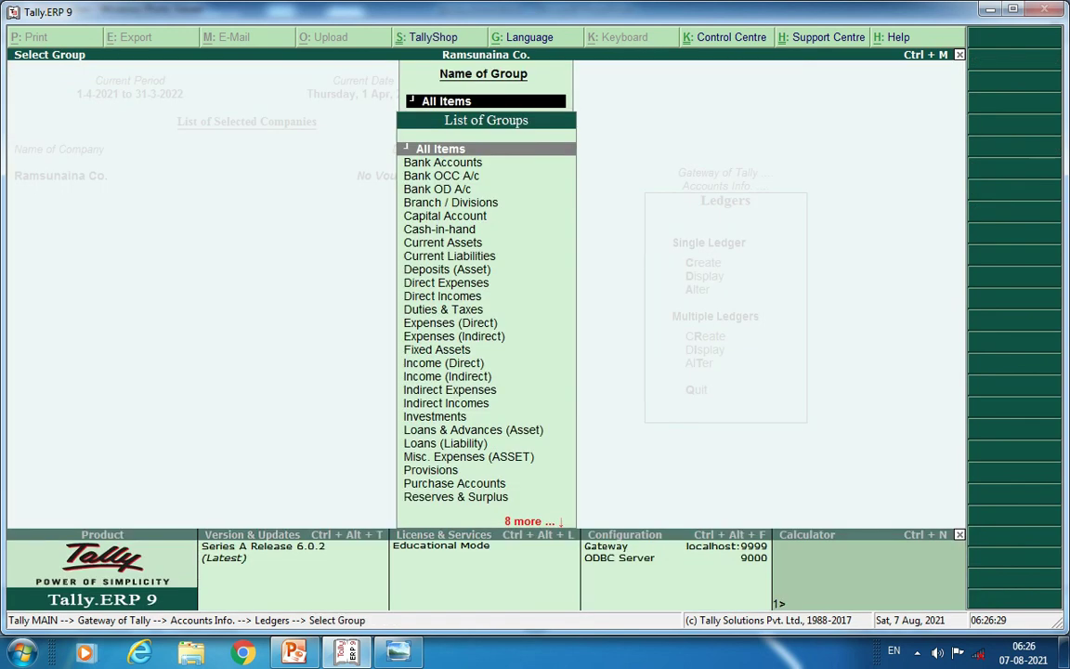
Open multiple-ledger alteration for All Items and rename the Sundry Creditors ledger to the new supplier's name, keeping its group and blank opening balance.
key("Escape")
key("Escape")
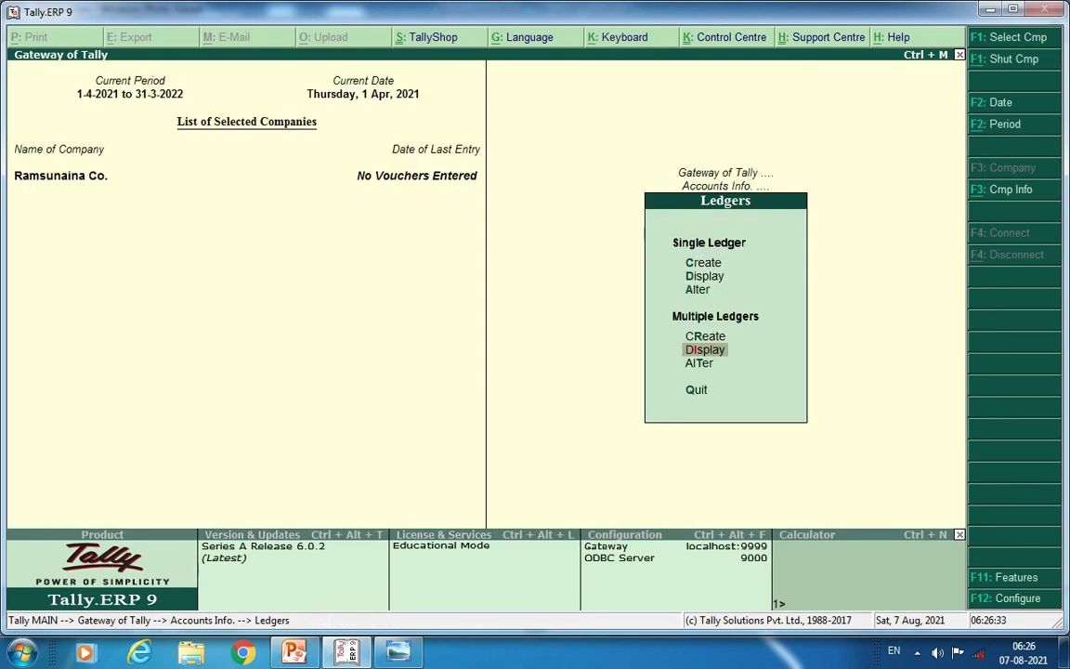
key("Down")
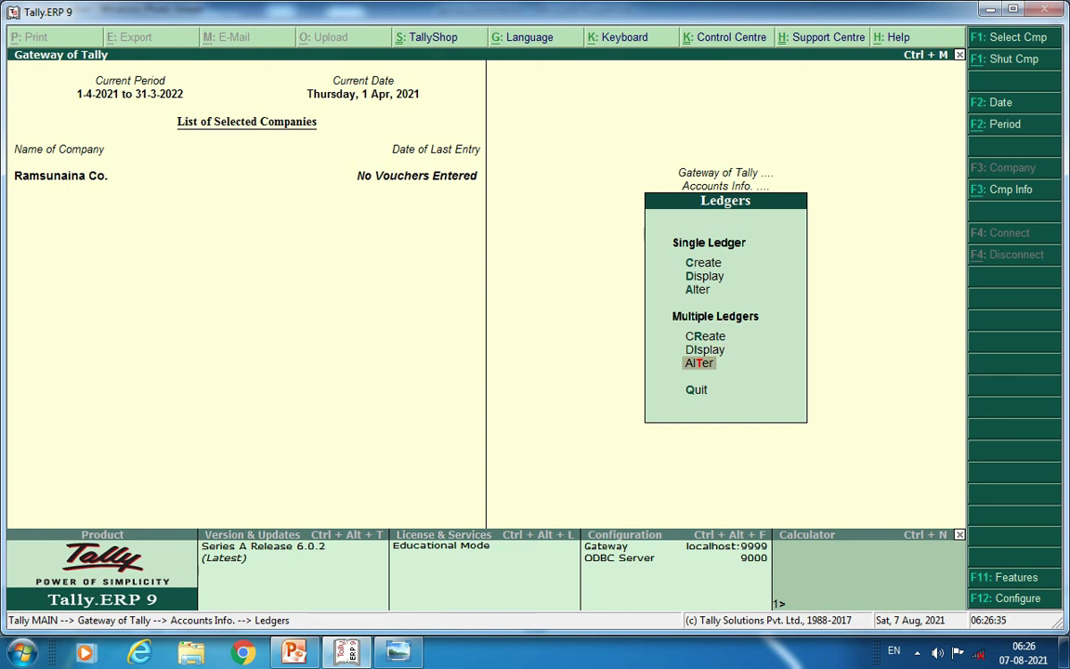
key("Return")
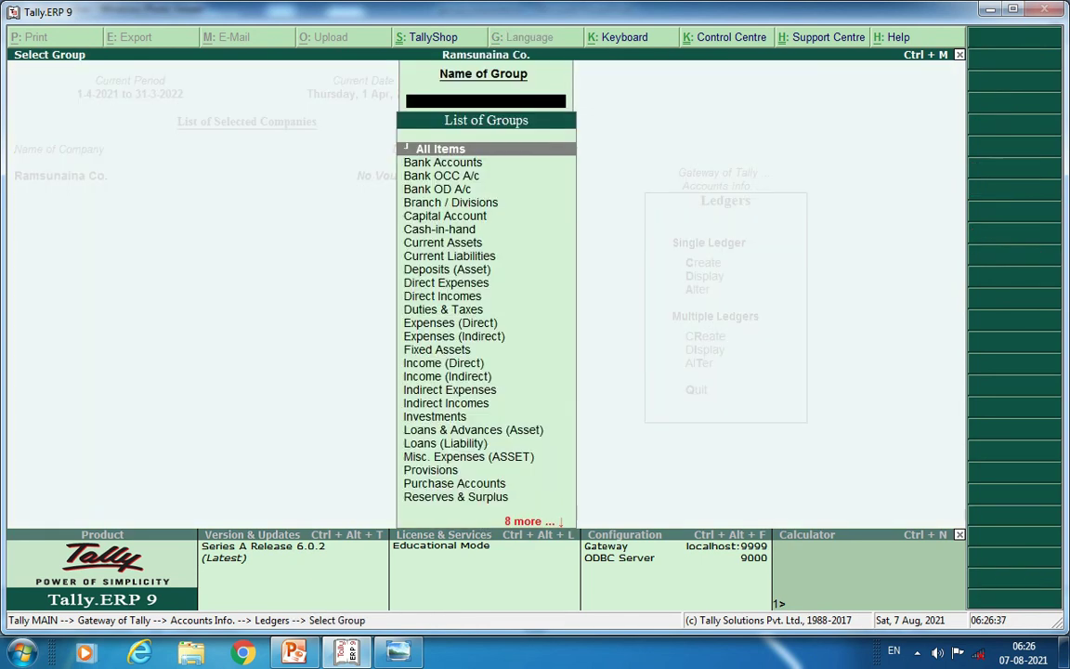
key("Return")
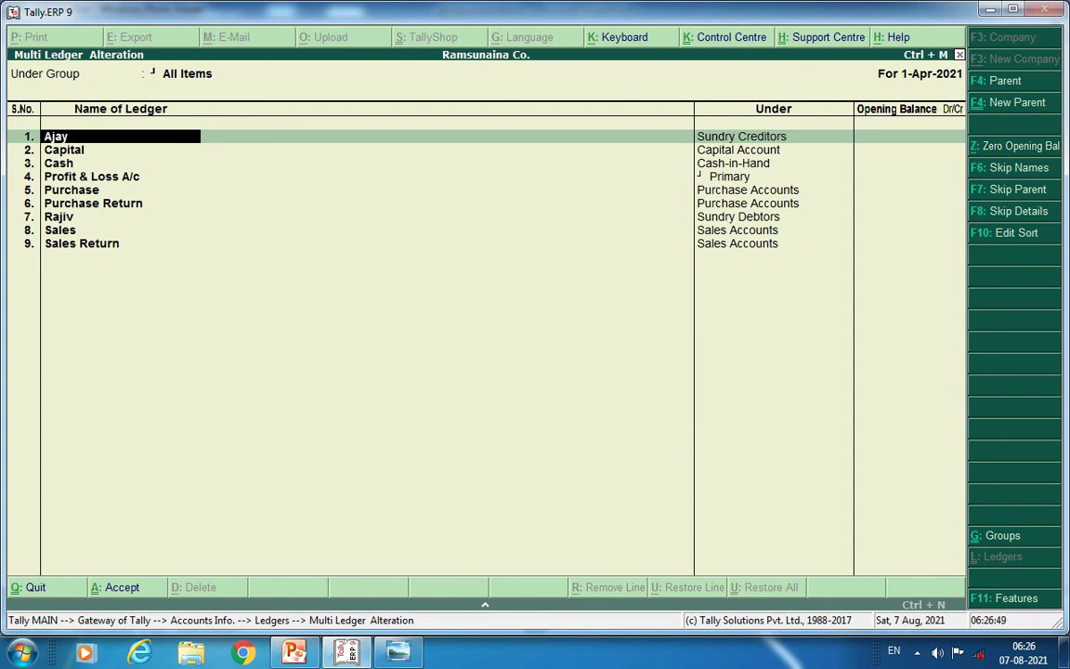
type("Vijay")
key("Return")
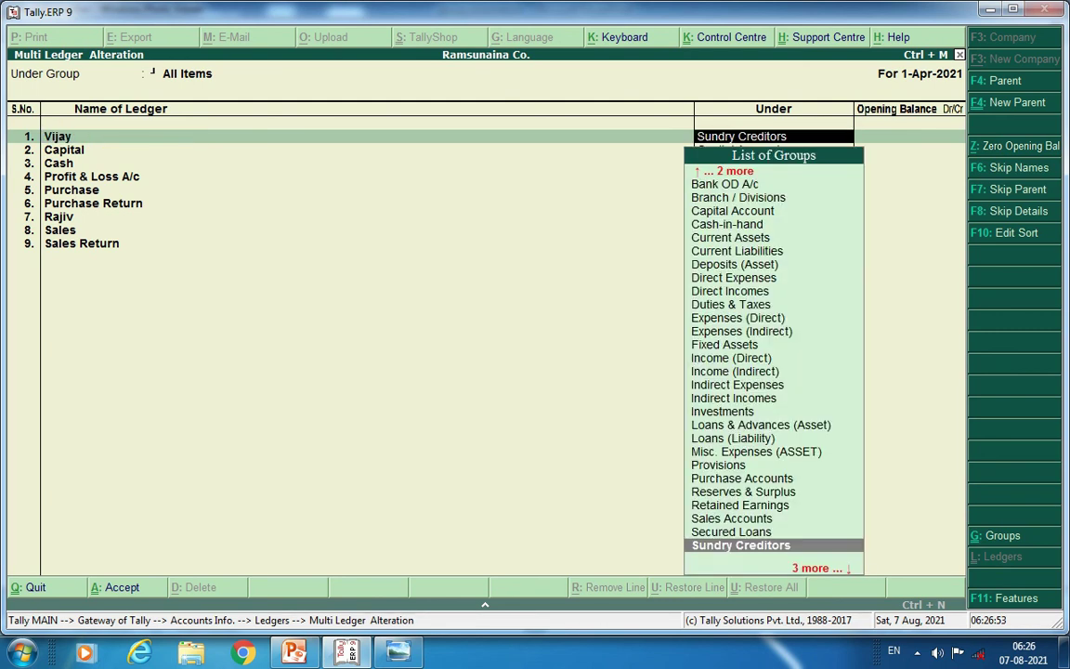
key("Return")
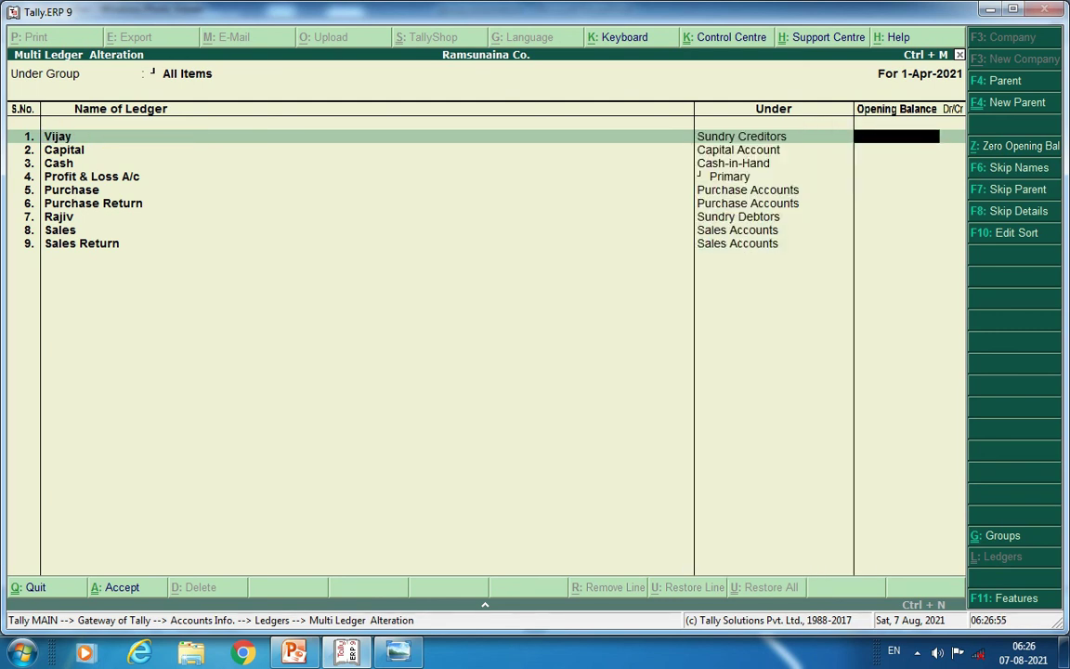
key("Return")
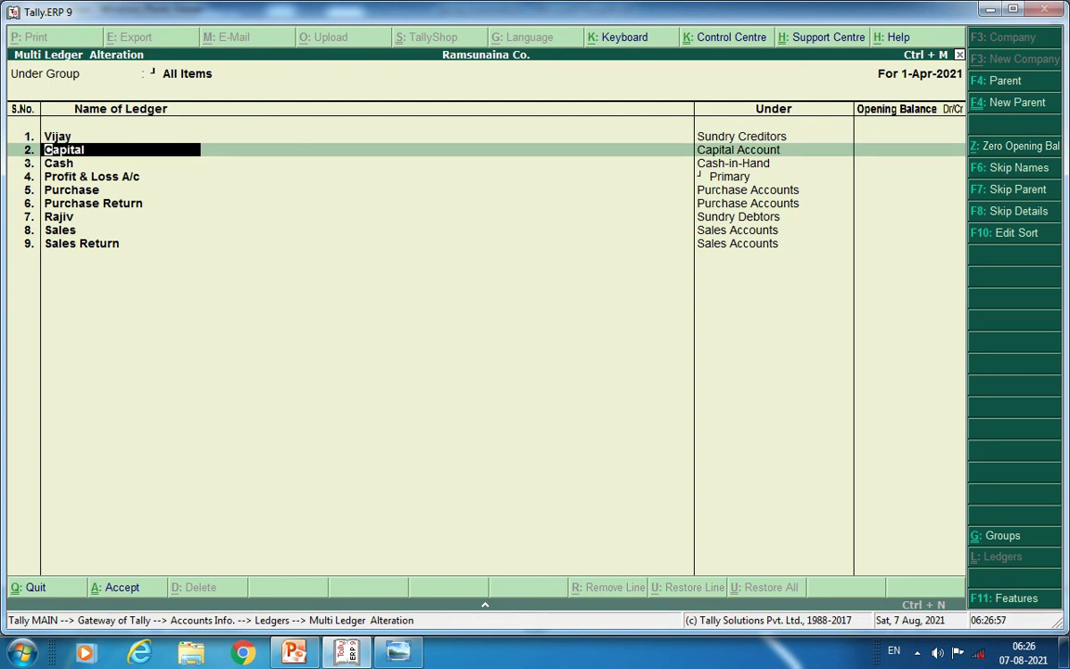
Pass through the remaining ledgers without changes, accept the multiple-ledger alteration, and return to the Ledgers menu.
key("Down")
key("Down")
key("Down")
key("Down")
key("Down")
key("Down")
key("Down")
key("Down")
key("Return")
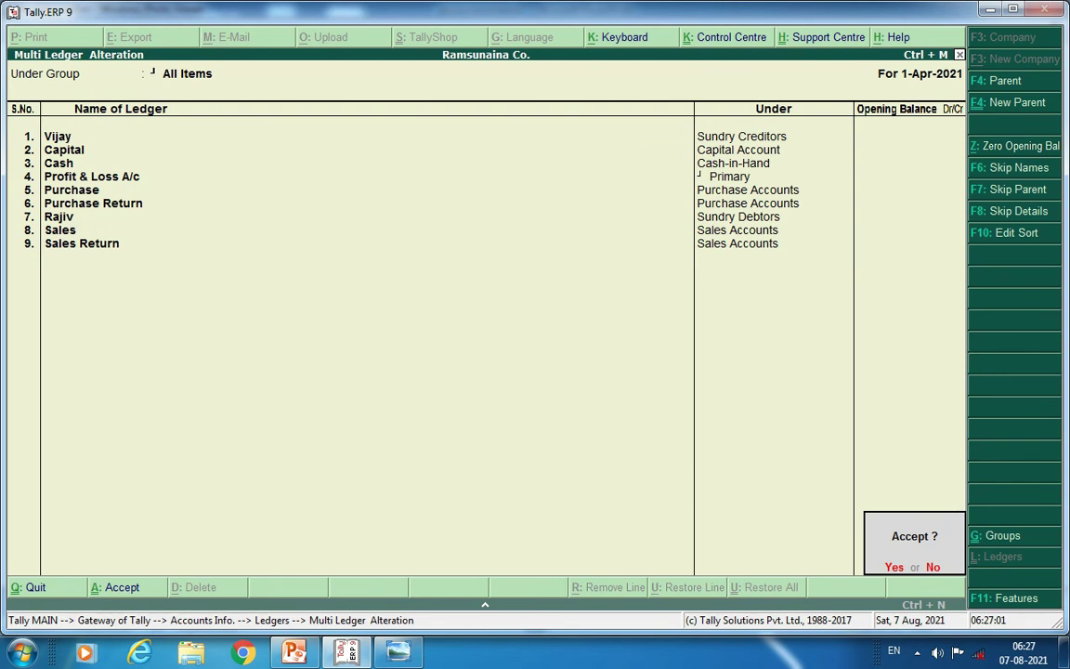
key("Return")
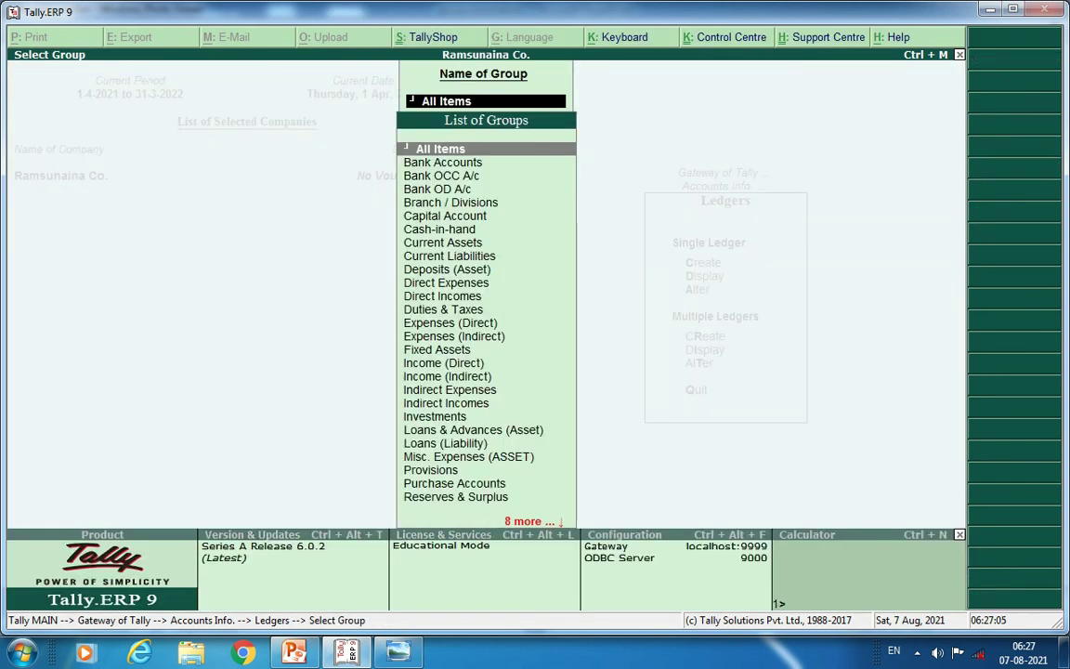
key("Escape")
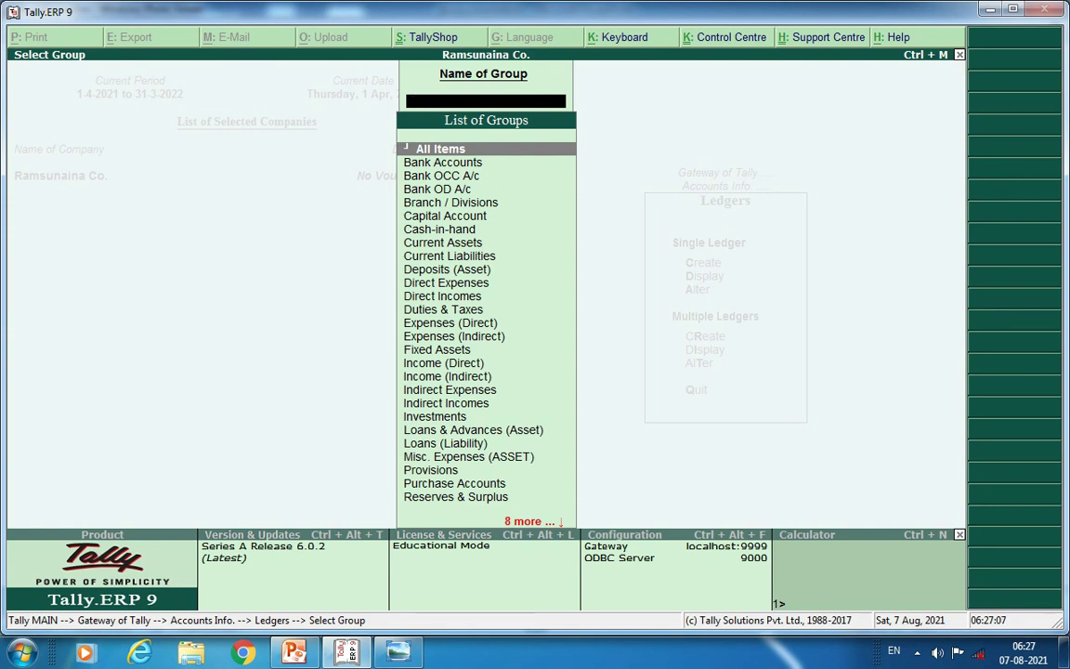
key("Escape")
Display multiple ledgers for All Items to check the renamed supplier ledger, and return to the Ledgers menu.
key("Up")
key("Return")
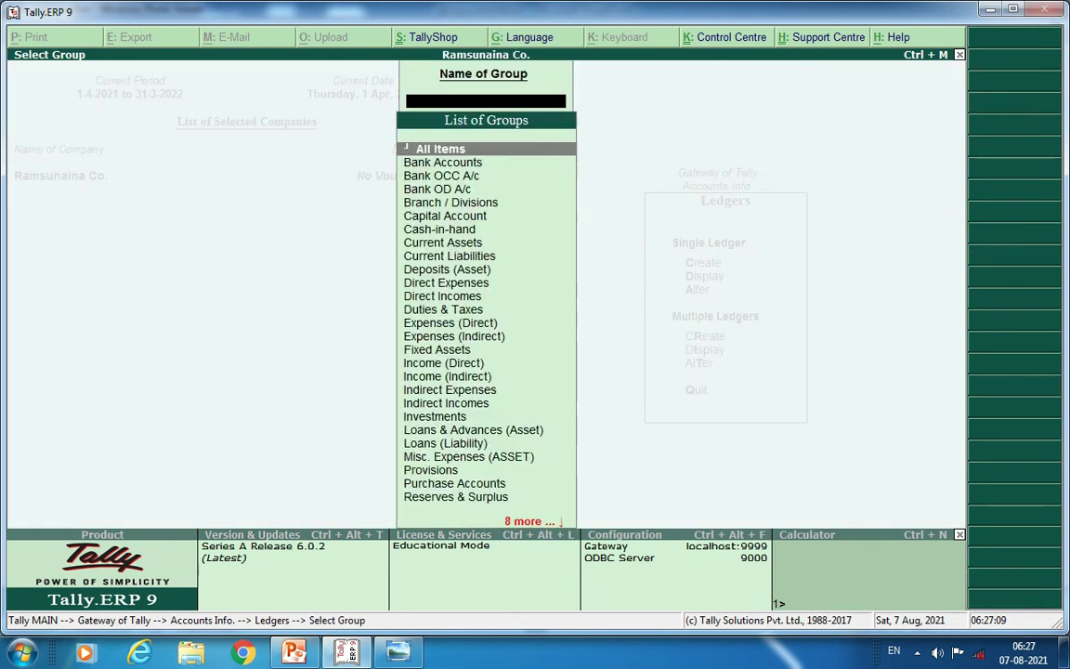
key("Return")
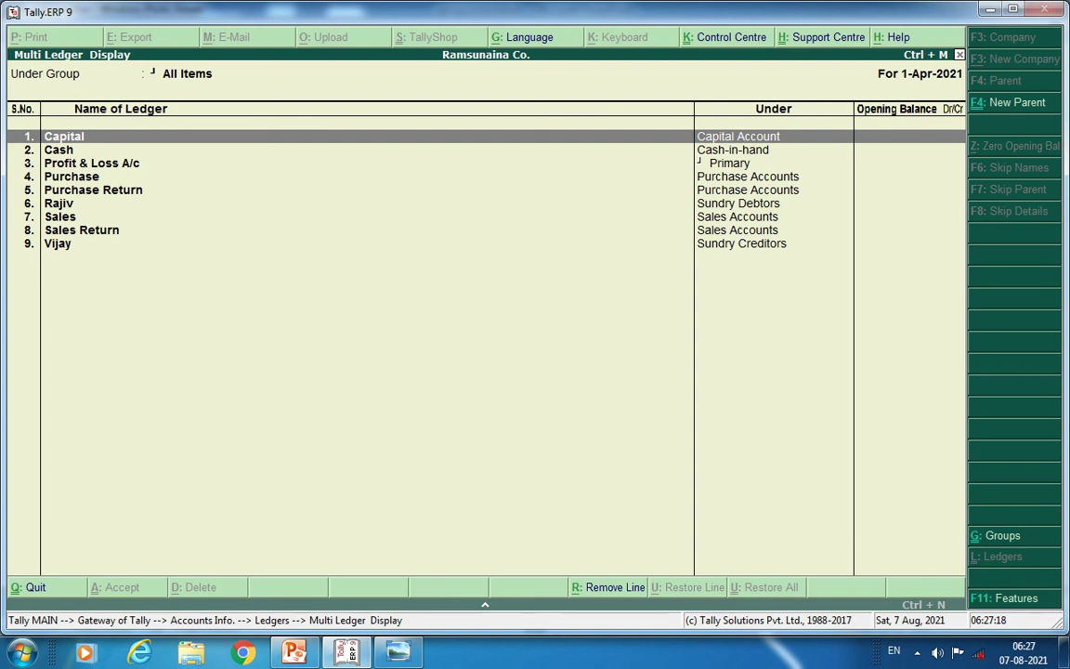
key("Escape")
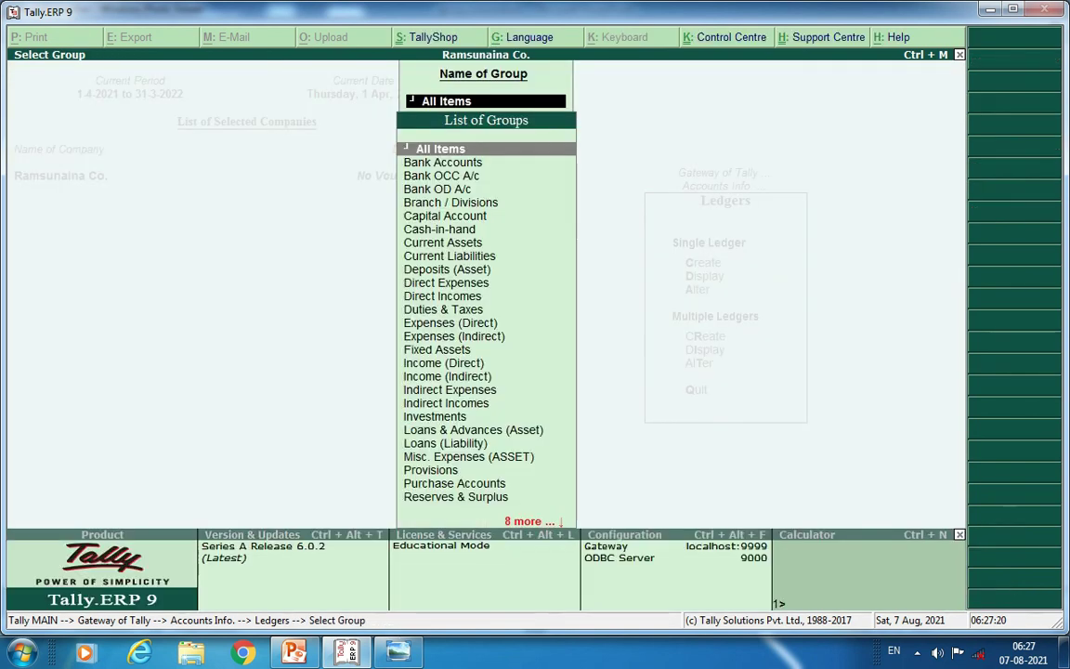
key("Escape")
key("Escape")
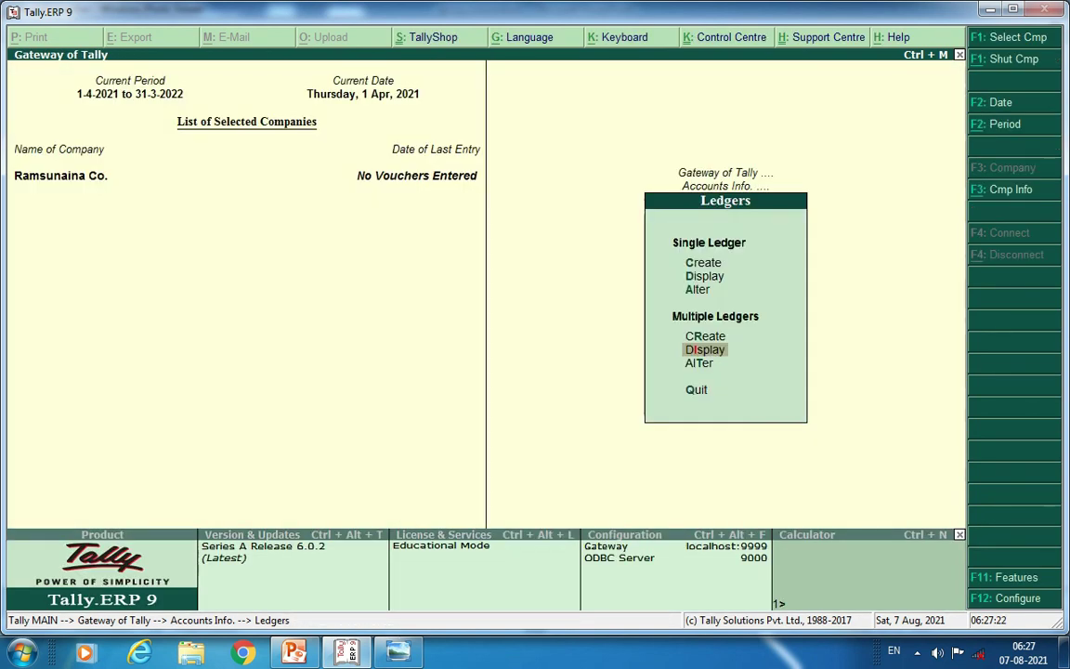